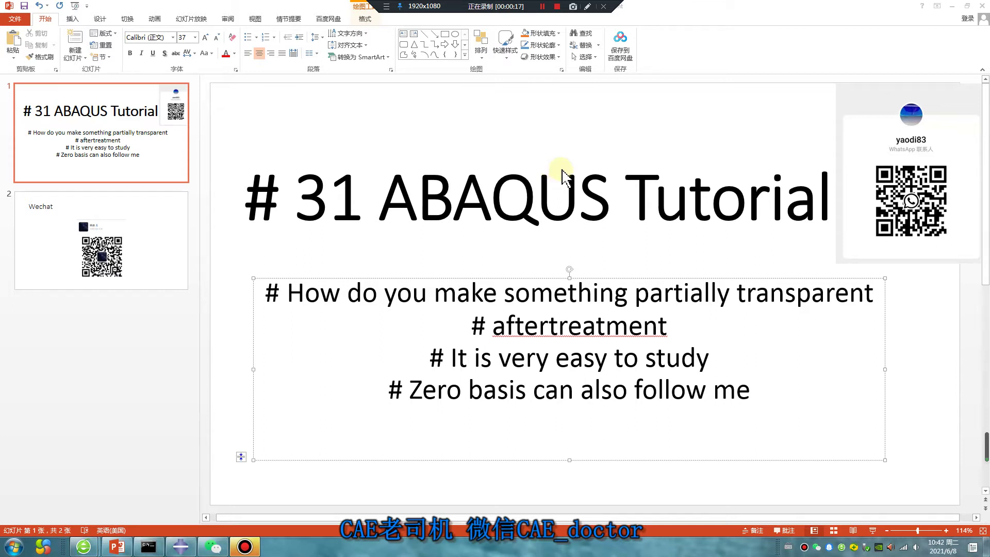
- Bring the Abaqus/CAE window to the front from the Windows taskbar
click(180, 547)
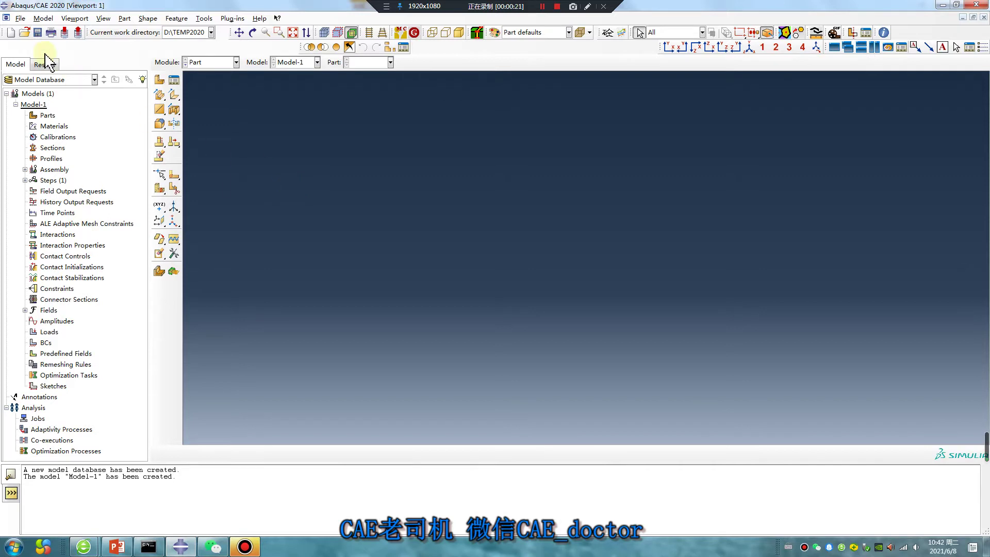
- Browse the Set Work Directory dialog into D:\work\6\0608
click(20, 18)
click(70, 78)
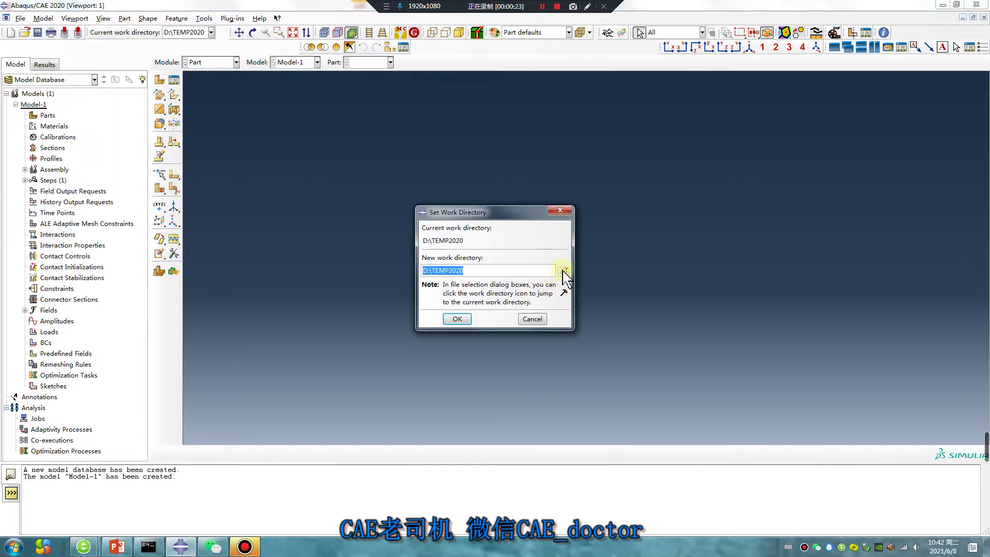
click(565, 270)
click(492, 207)
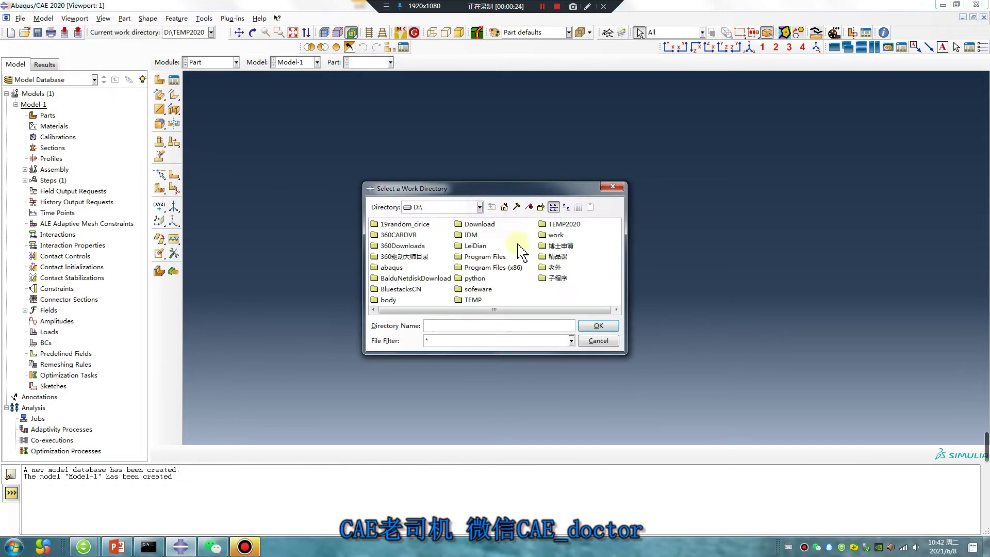
double_click(563, 235)
double_click(381, 246)
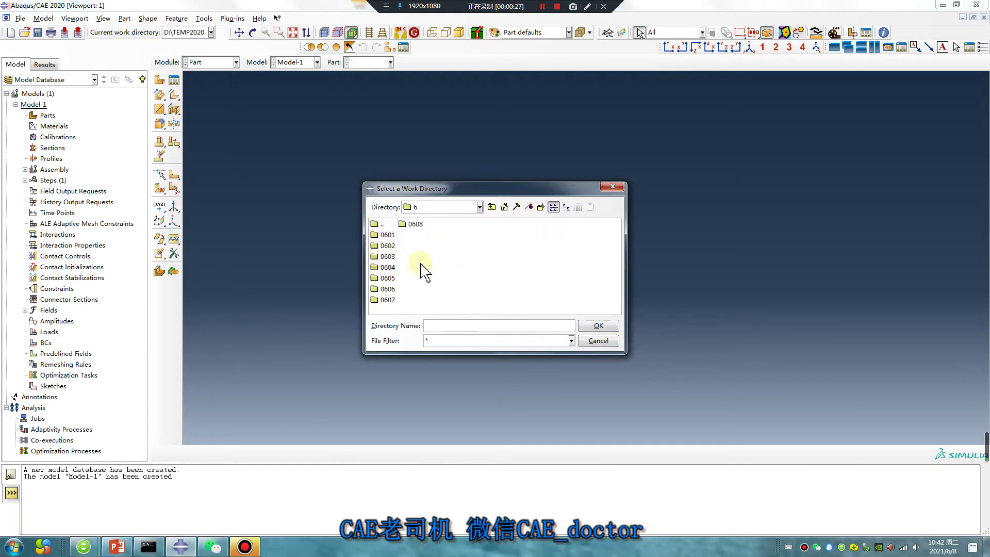
double_click(415, 225)
- Create a new folder 2 there and confirm it as the working directory
right_click(393, 259)
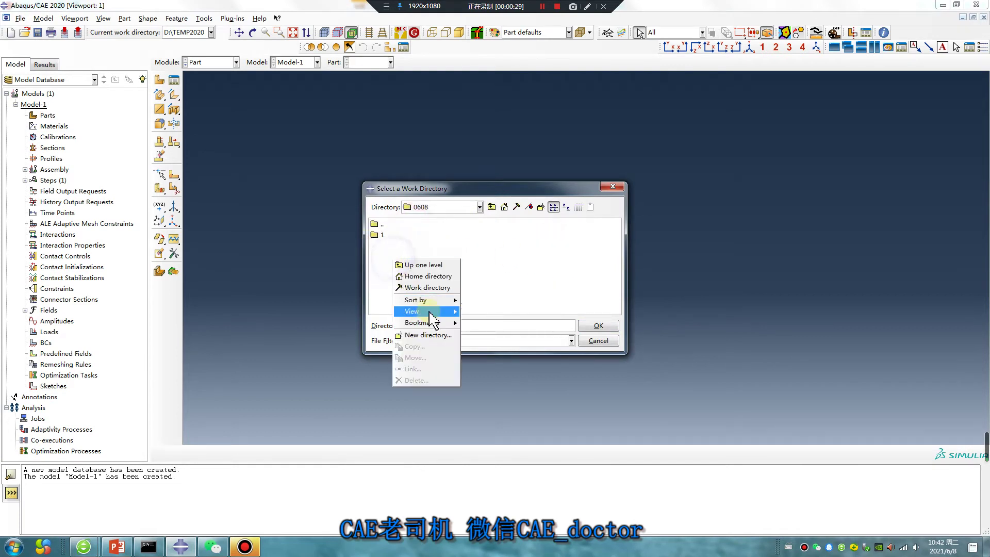
click(431, 345)
key(Return)
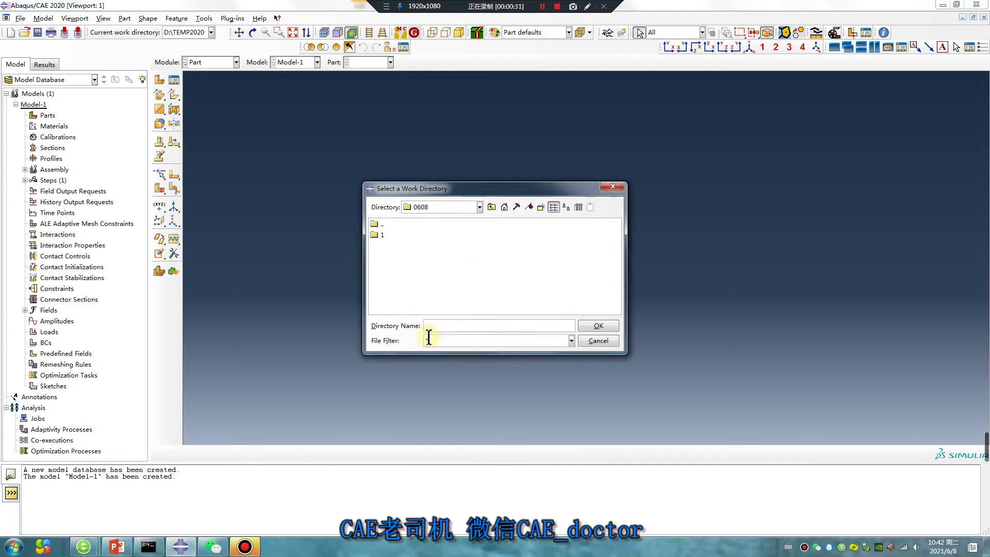
double_click(377, 247)
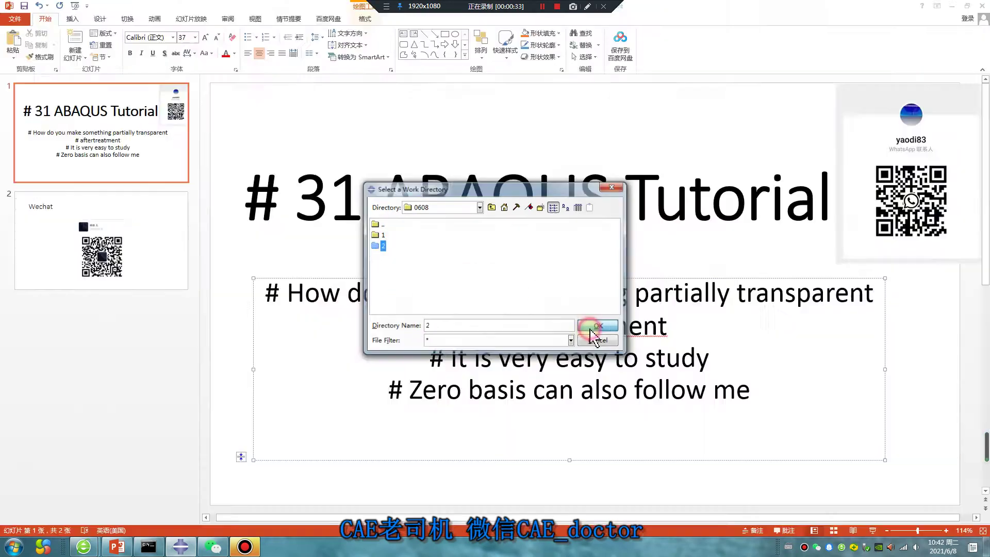
click(597, 326)
click(462, 321)
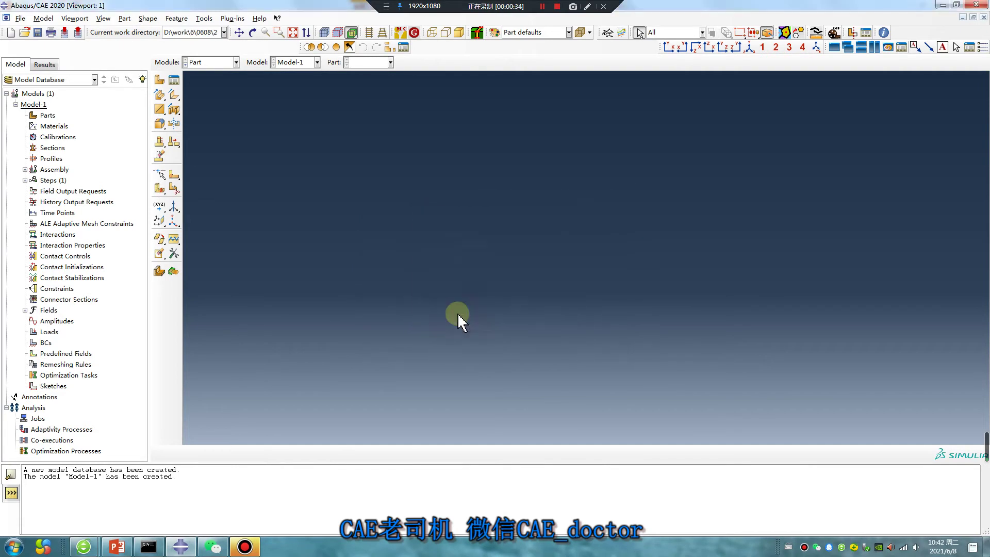
click(587, 6)
drag(452, 143, 584, 140)
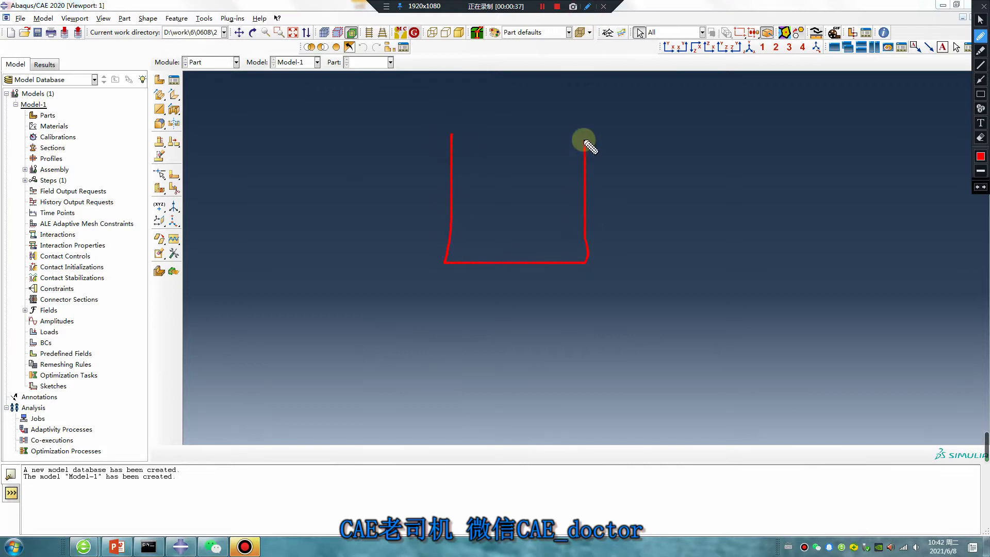
drag(449, 135, 447, 146)
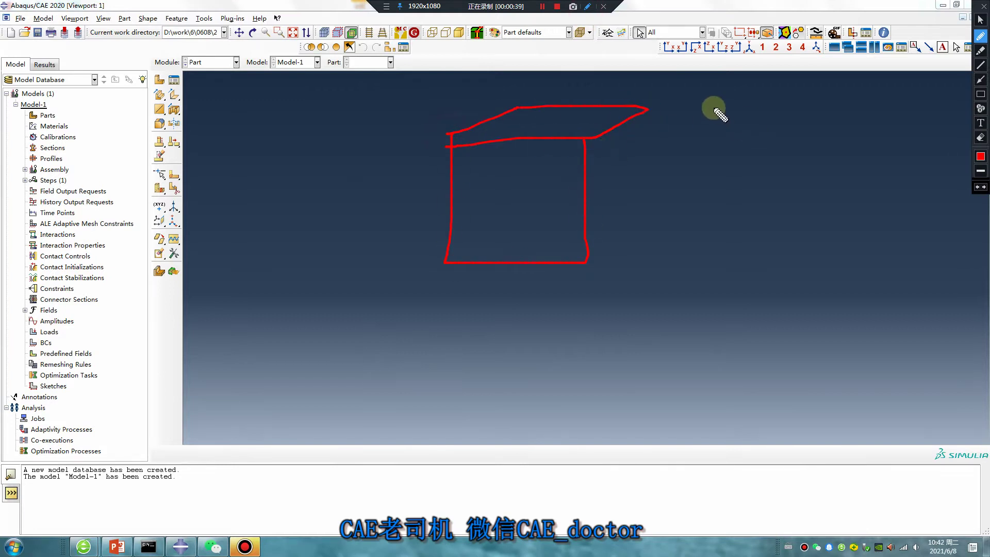
mouse_move(645, 128)
mouse_down()
mouse_move(551, 402)
mouse_move(457, 272)
mouse_up()
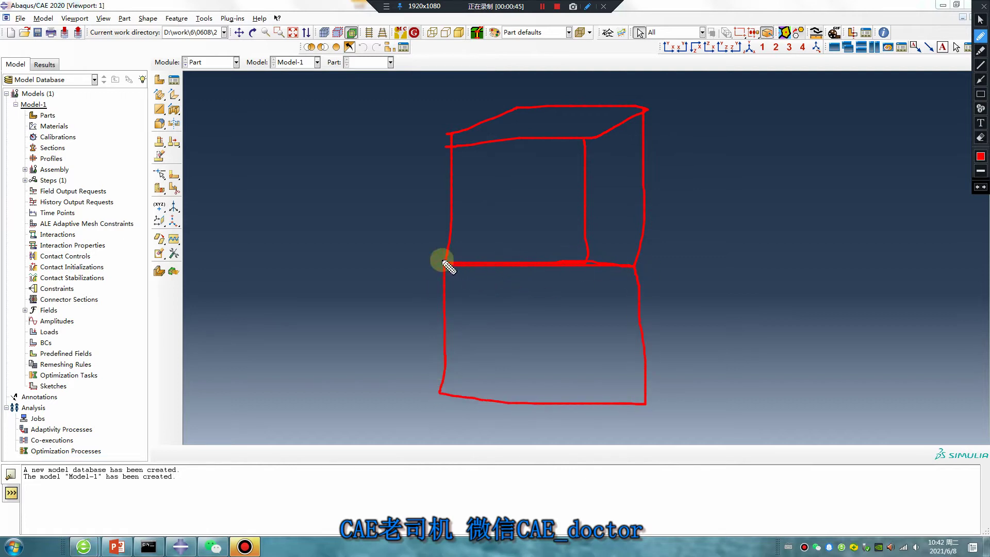
mouse_move(443, 260)
mouse_down()
mouse_move(523, 231)
mouse_move(656, 393)
mouse_move(637, 393)
mouse_up()
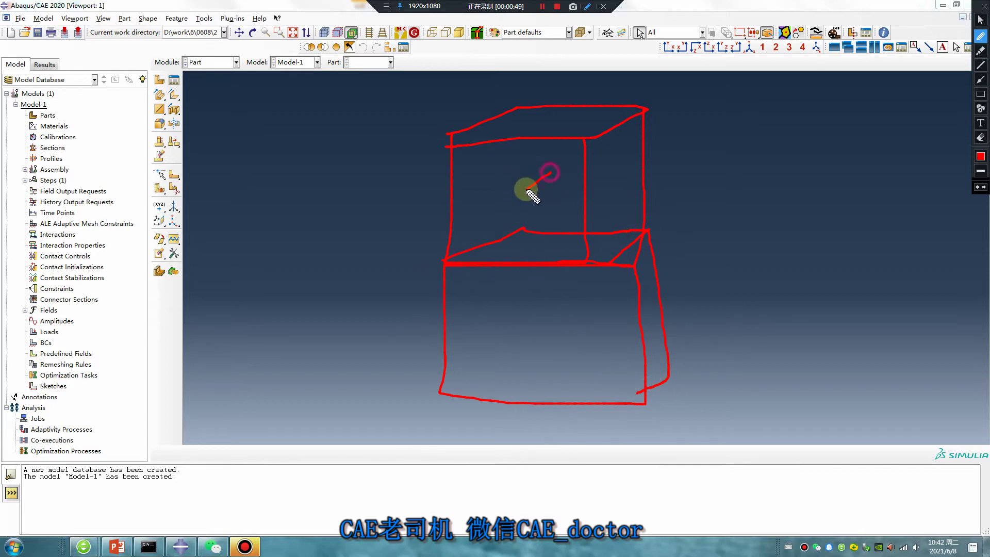
mouse_move(550, 172)
mouse_down()
mouse_move(536, 192)
mouse_move(555, 200)
mouse_move(817, 175)
mouse_up()
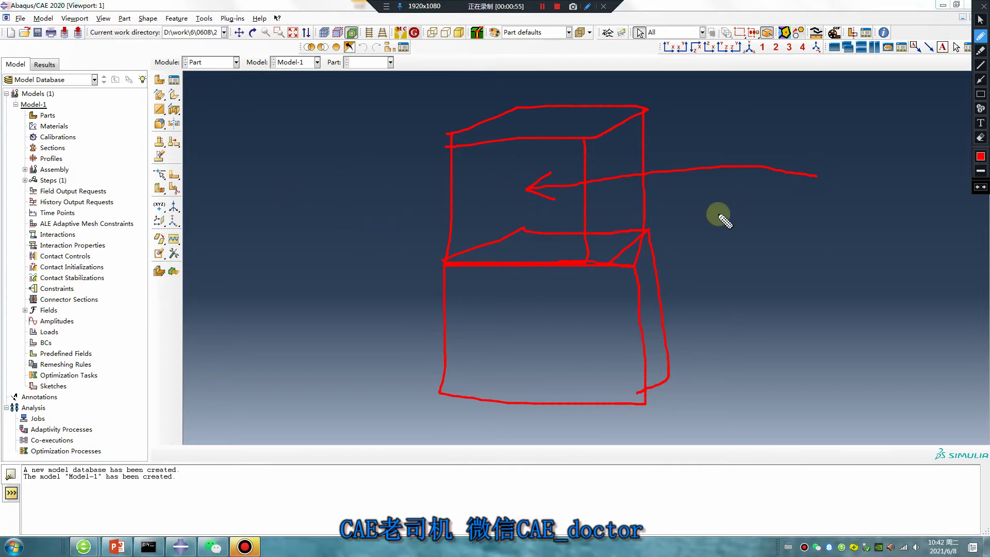
drag(524, 341, 844, 332)
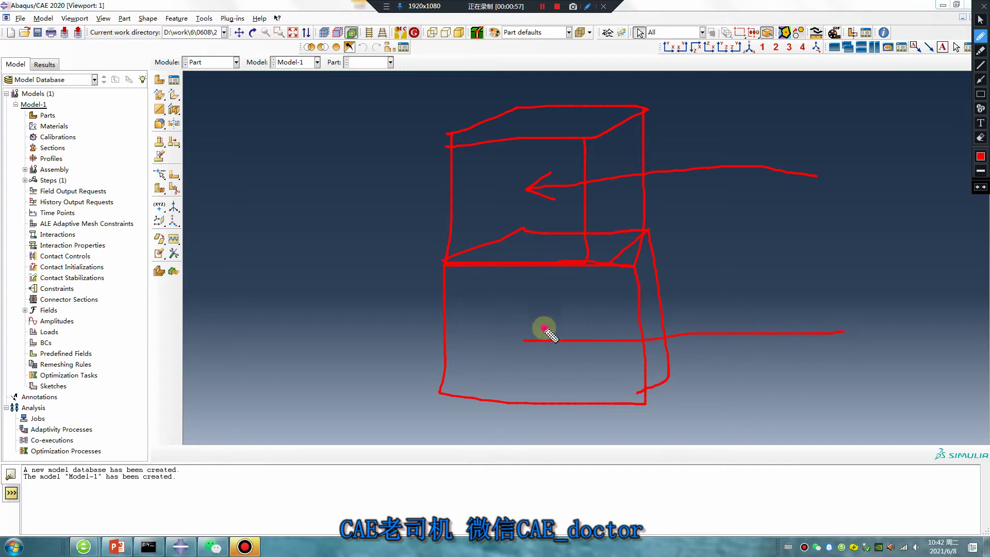
mouse_move(546, 330)
mouse_down()
mouse_move(588, 378)
mouse_move(542, 347)
mouse_move(514, 355)
mouse_up()
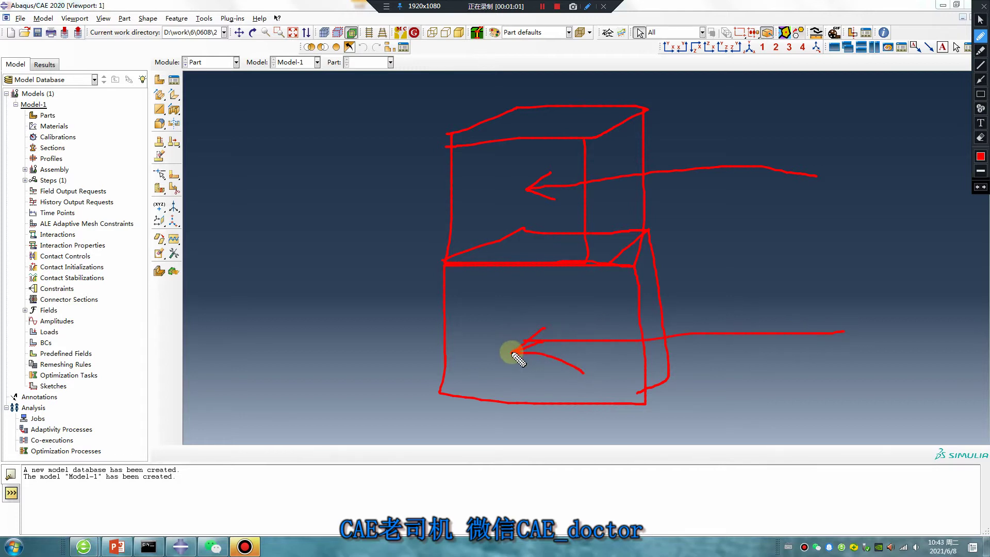
key(Escape)
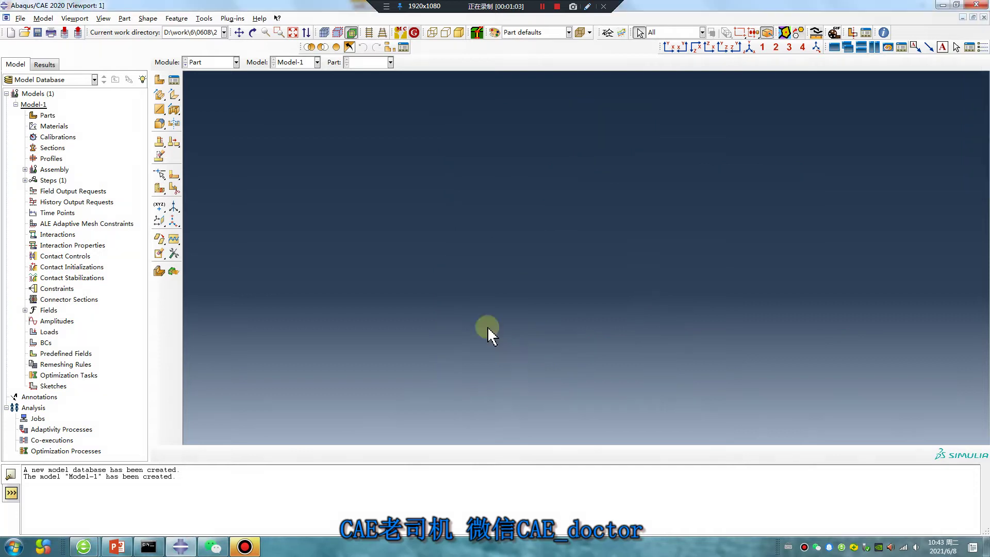
- Create Part-1 as a 3D solid: sketch a square and extrude it to depth 10
click(161, 80)
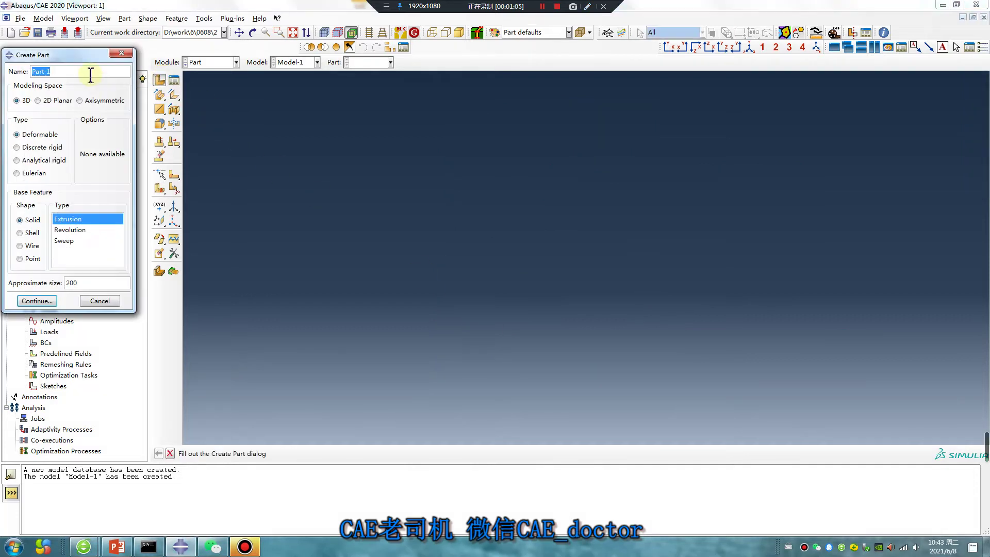
click(37, 301)
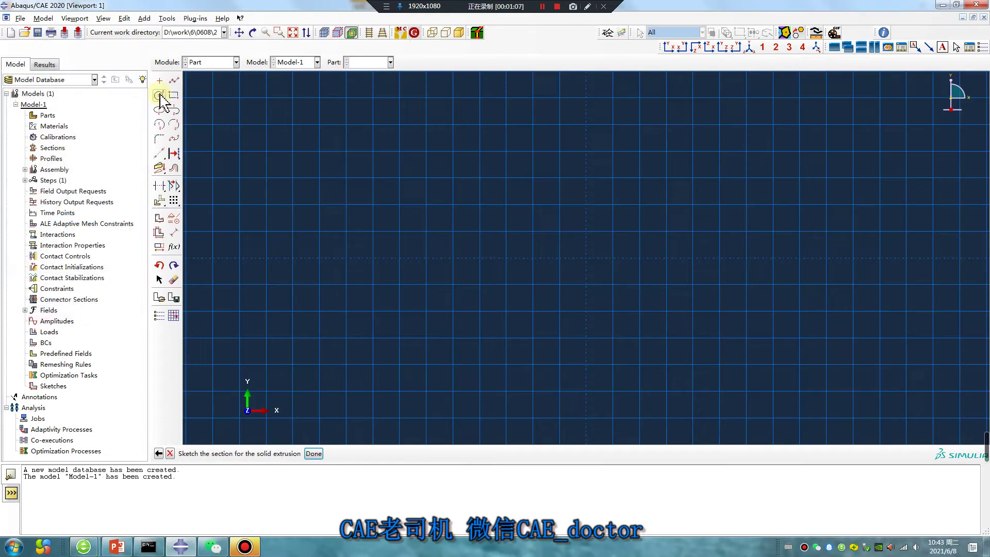
click(173, 95)
click(585, 257)
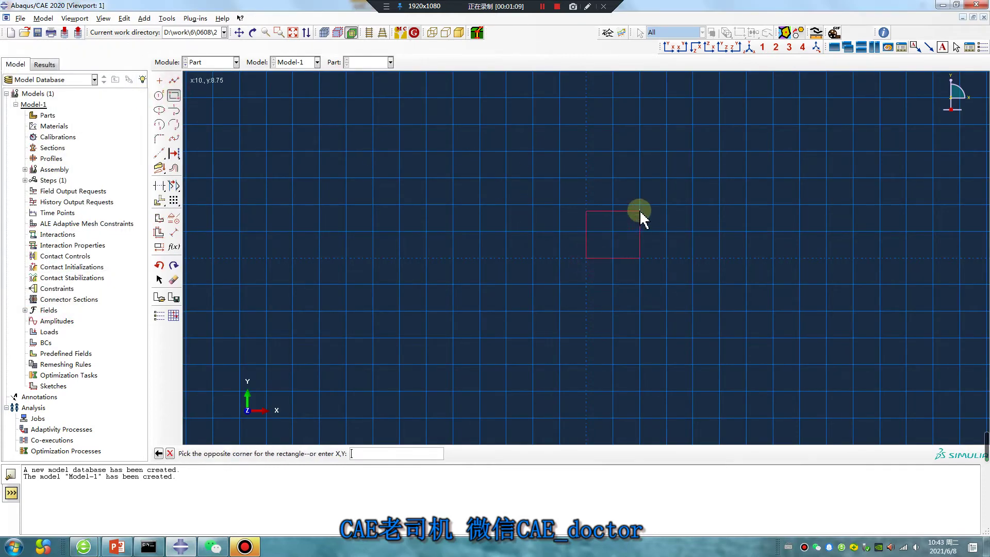
click(639, 208)
middle_click(460, 340)
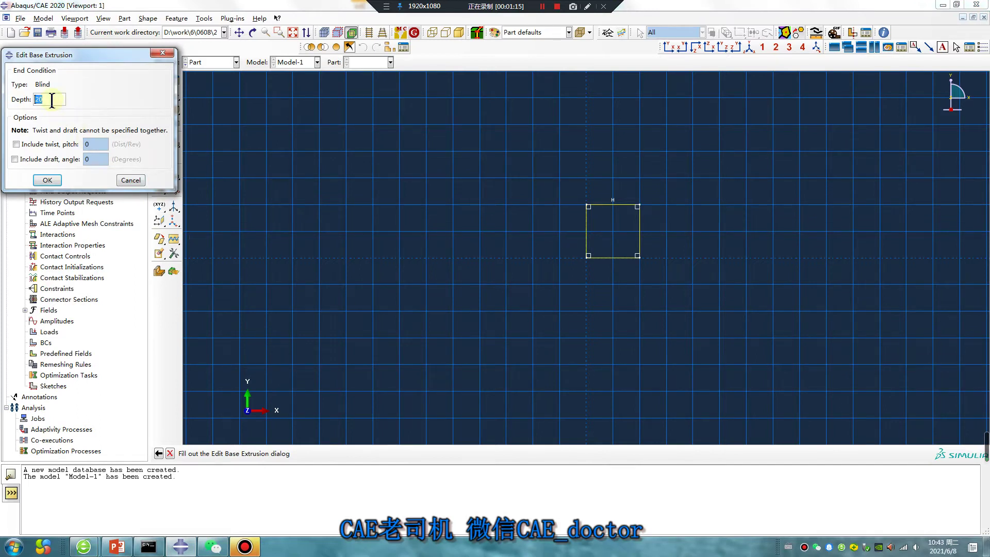
click(52, 182)
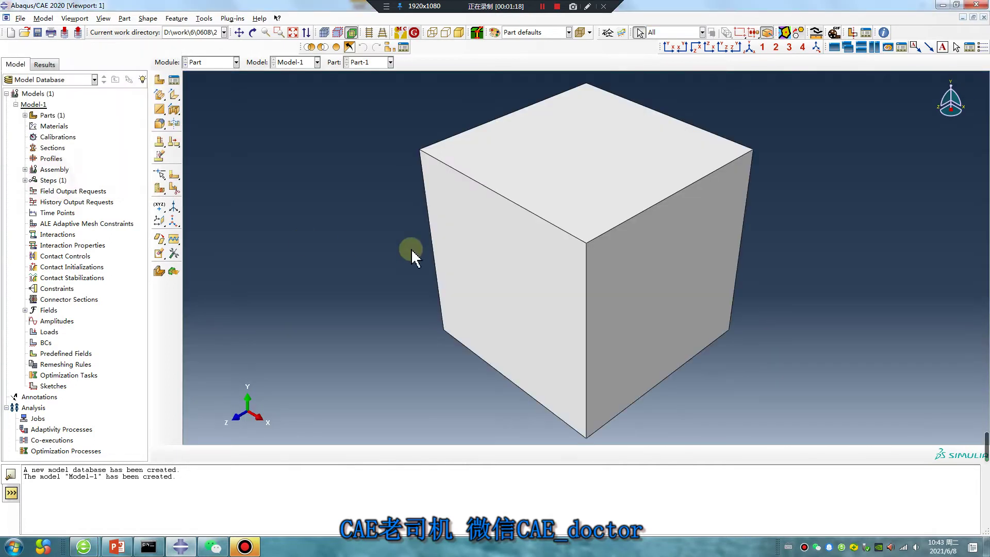
- In the Property module, create Material-1 with elastic Young's modulus and Poisson's ratio
click(208, 62)
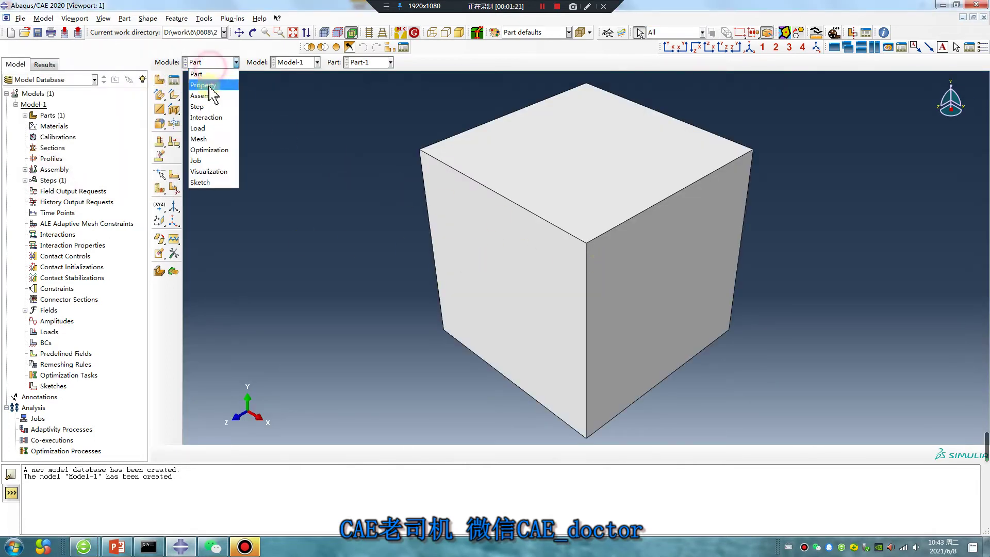
click(205, 85)
click(160, 81)
click(324, 225)
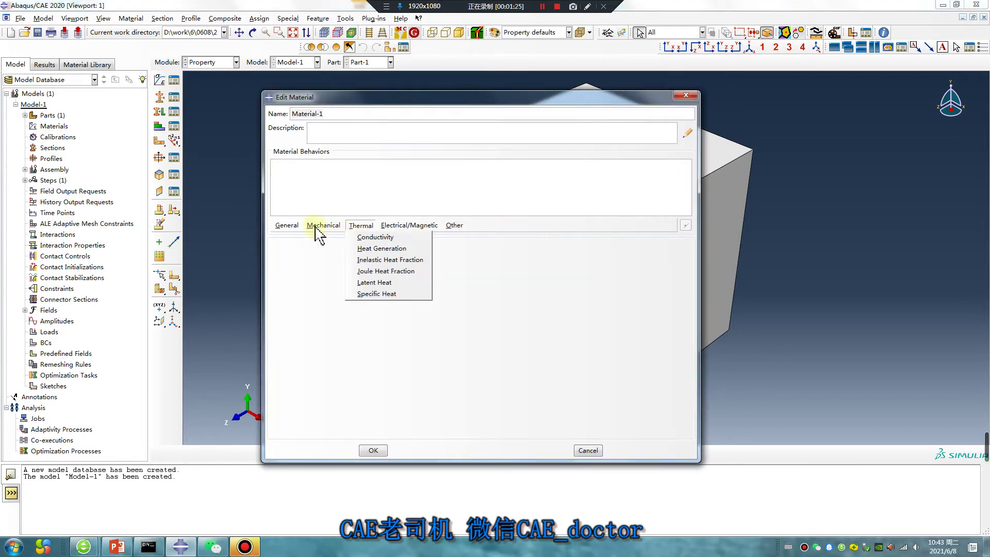
click(472, 238)
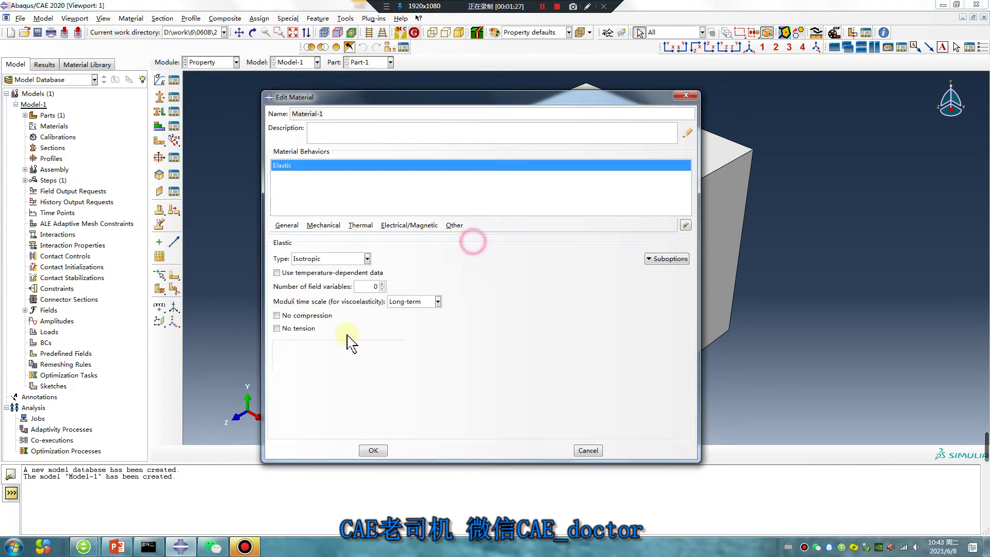
click(307, 375)
text(2e5)
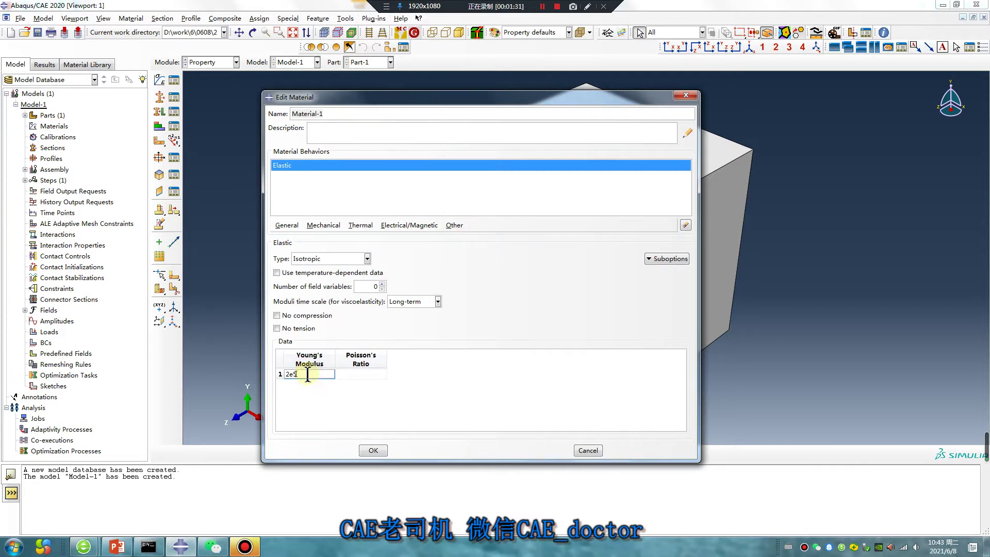
click(352, 375)
text(0.3)
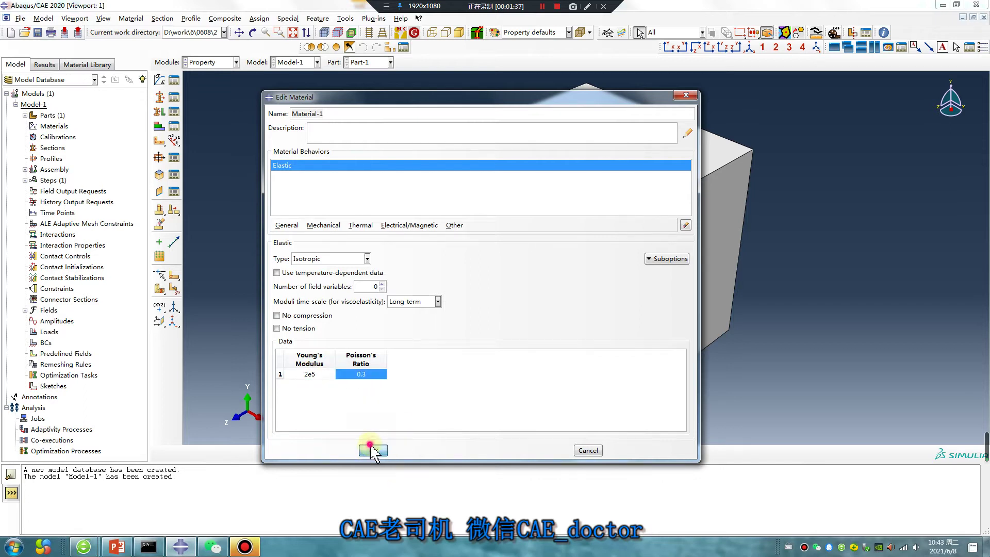
click(373, 451)
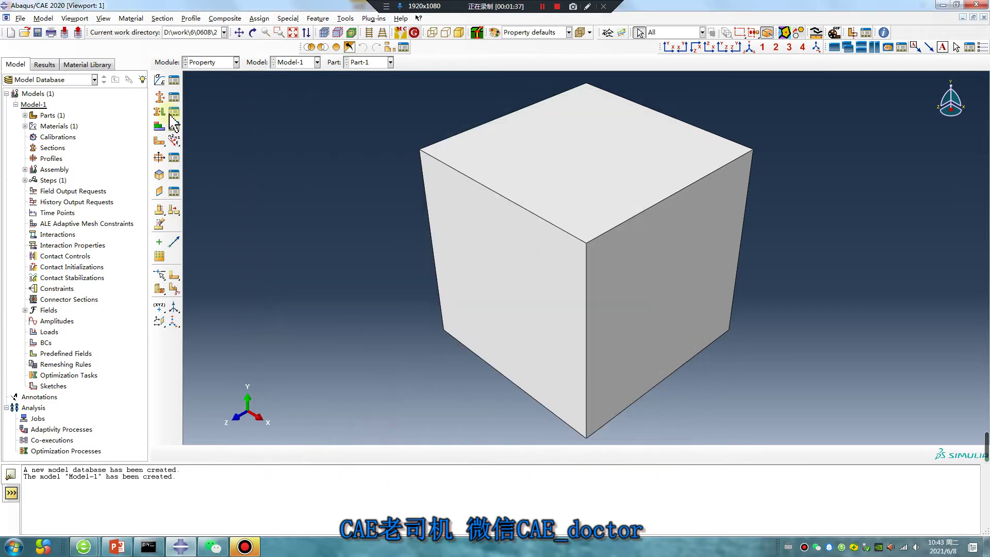
- Create a homogeneous solid Section-1 and assign it to the whole cube
click(159, 96)
click(43, 179)
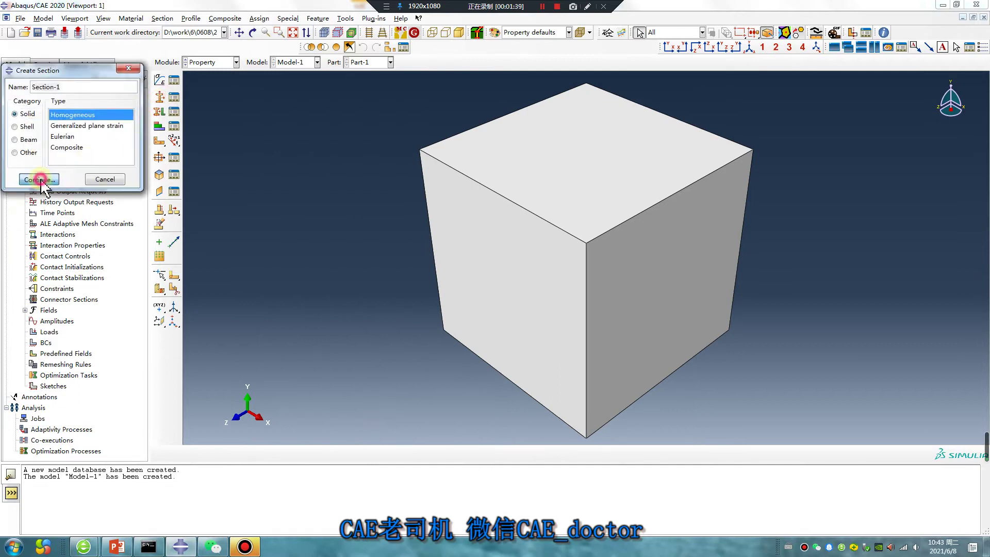
click(41, 319)
click(160, 112)
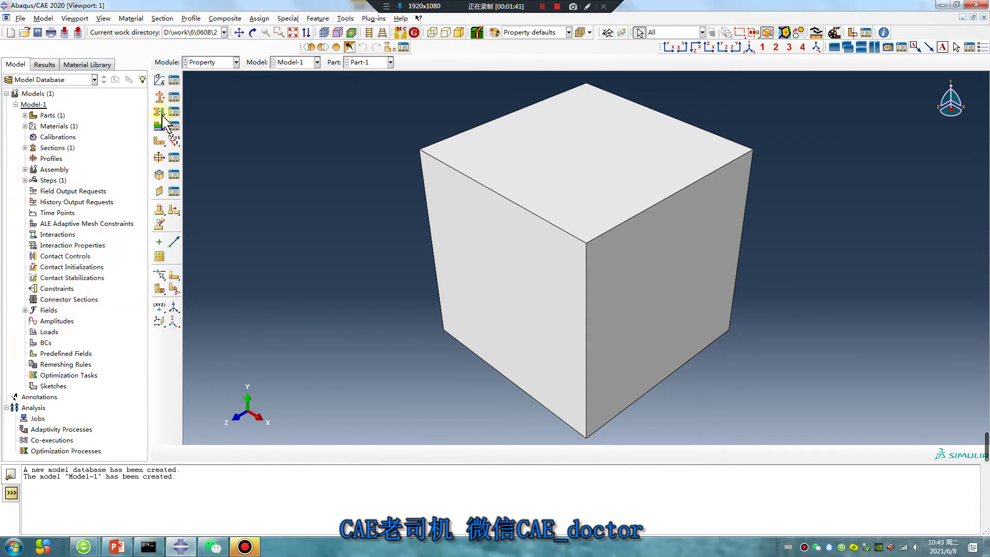
click(516, 203)
click(420, 454)
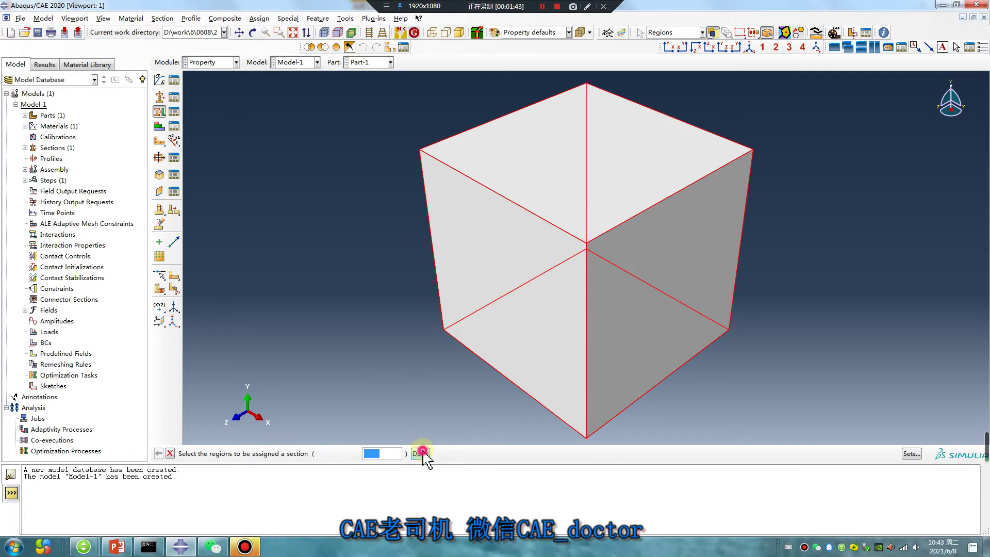
click(40, 277)
- In the Assembly module, create an instance of Part-1
click(228, 61)
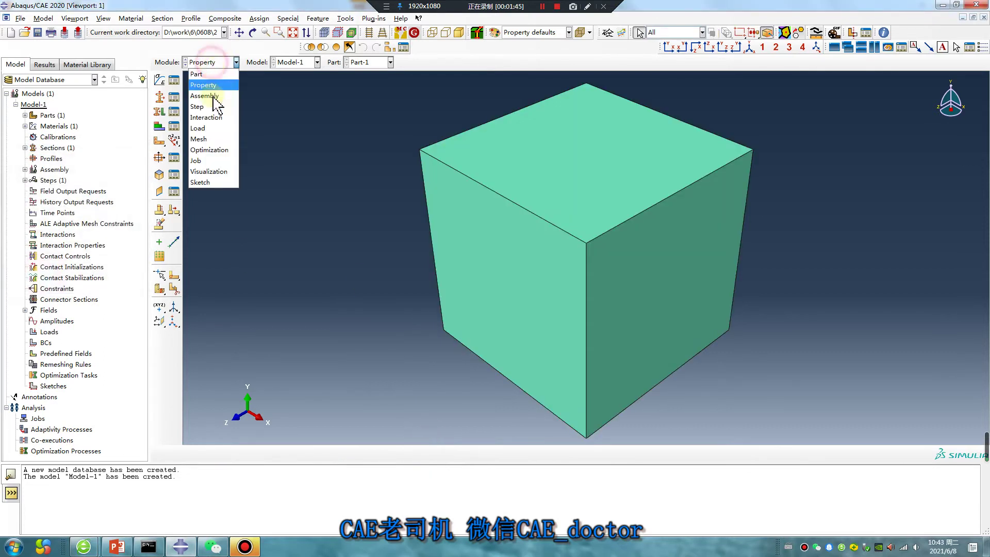
click(209, 103)
click(159, 79)
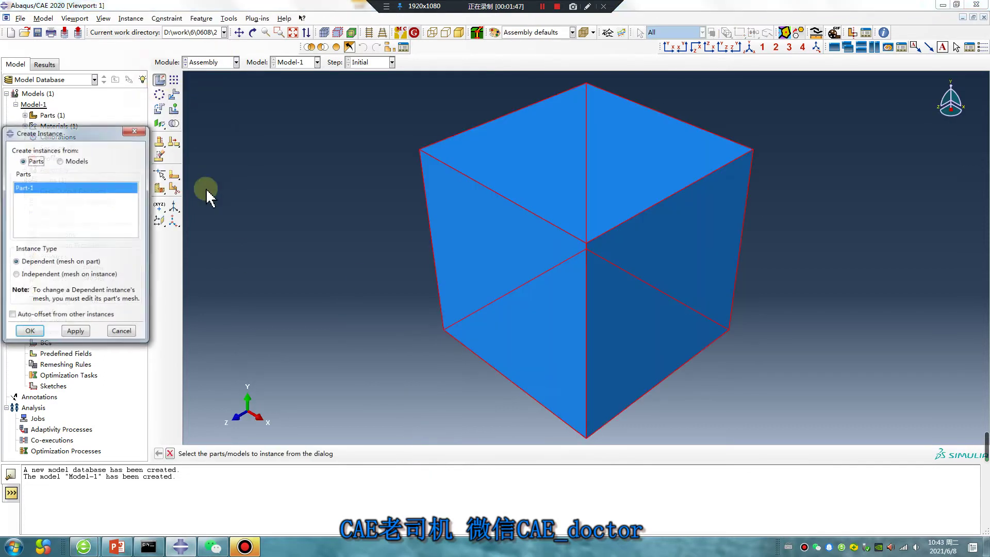
click(42, 332)
- Linear-pattern the instance into two cubes stacked vertically 10 apart, with no side-by-side copy
click(174, 79)
click(517, 224)
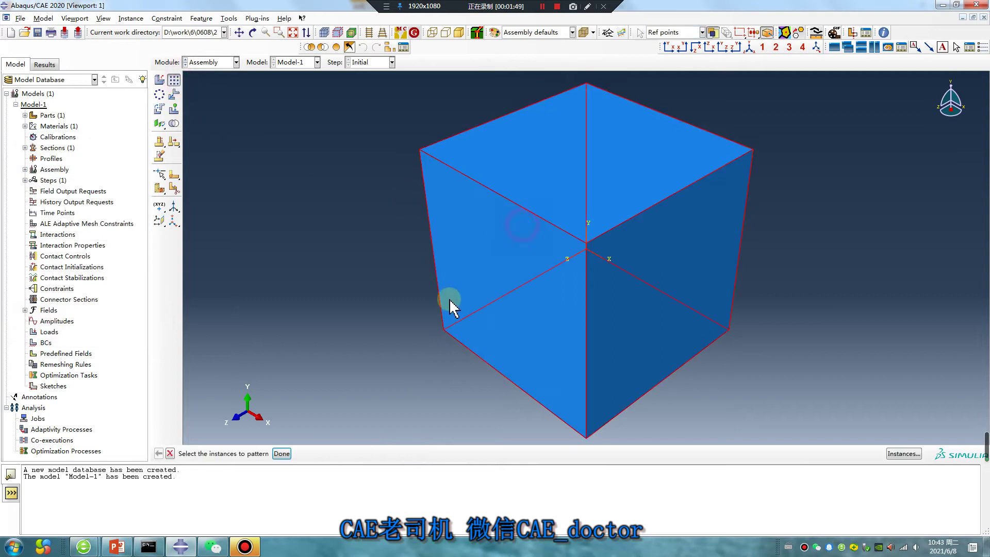
middle_click(453, 305)
click(36, 369)
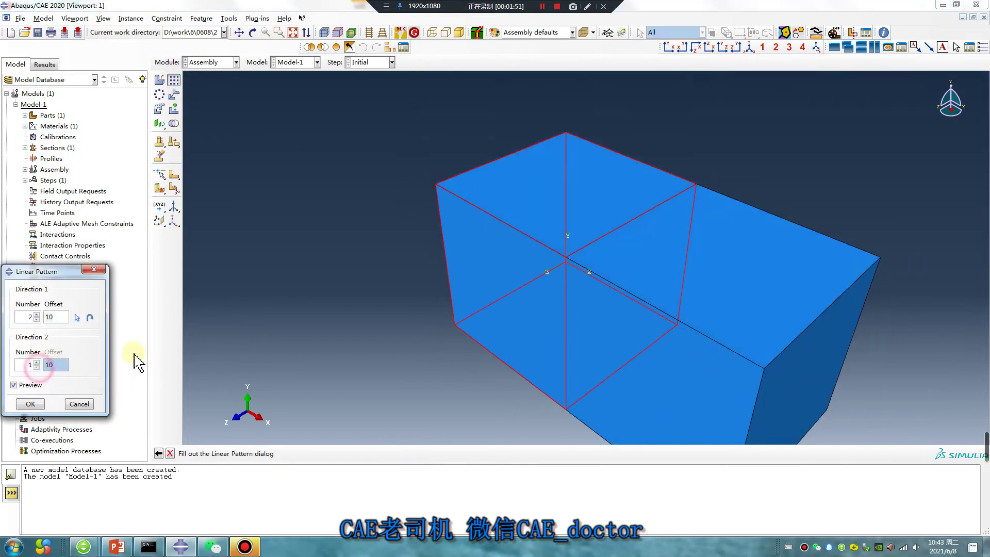
click(36, 361)
click(37, 319)
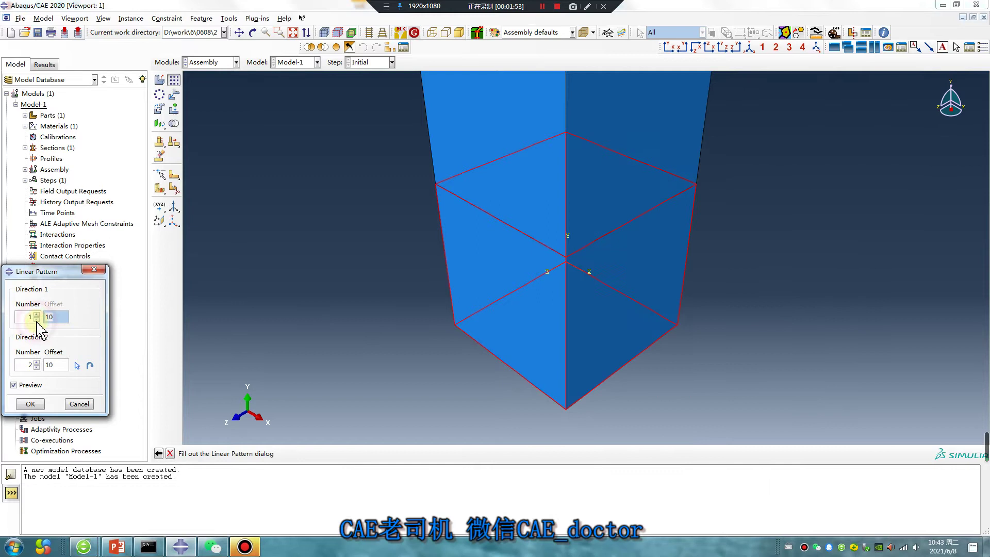
click(29, 403)
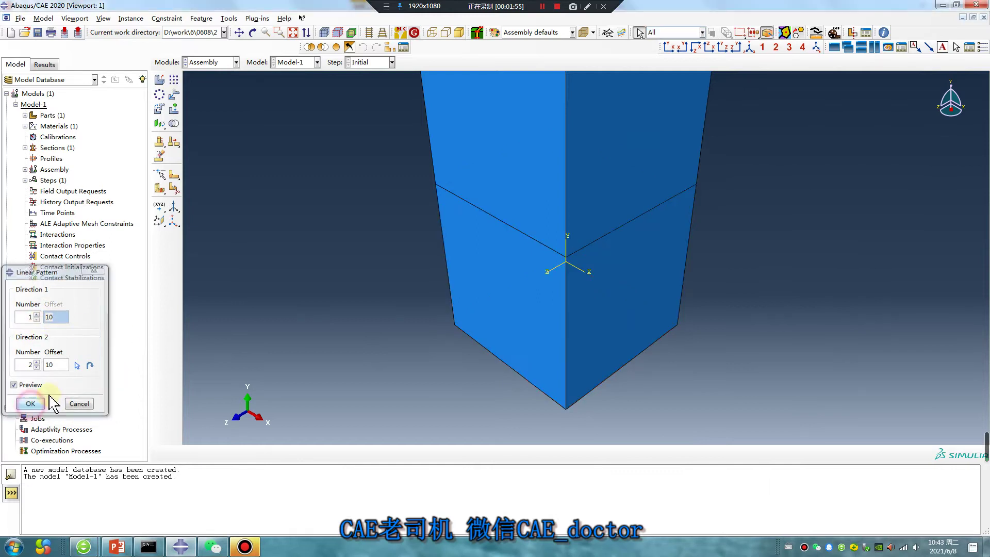
- Create a Static, General Step-1 with Nlgeom turned on
click(209, 62)
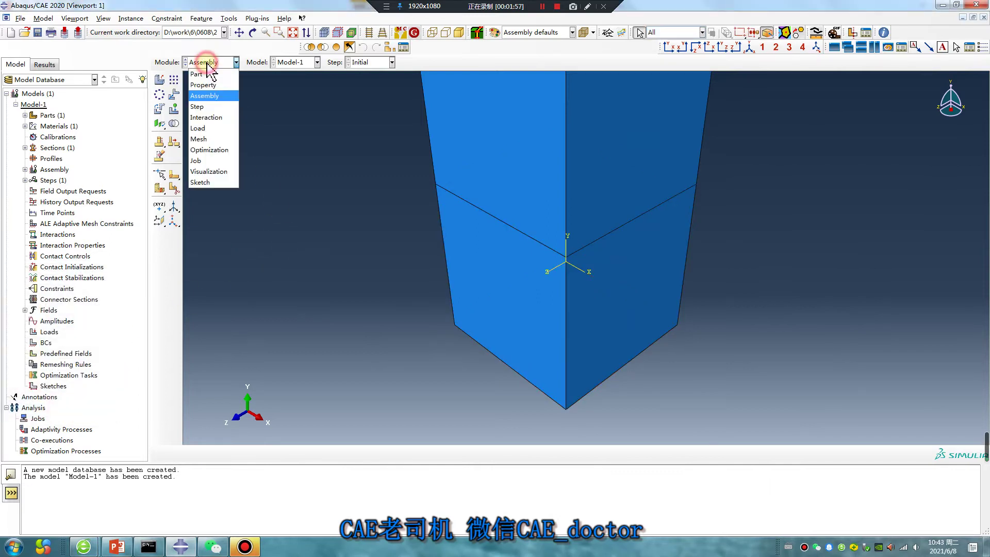
click(205, 108)
click(159, 80)
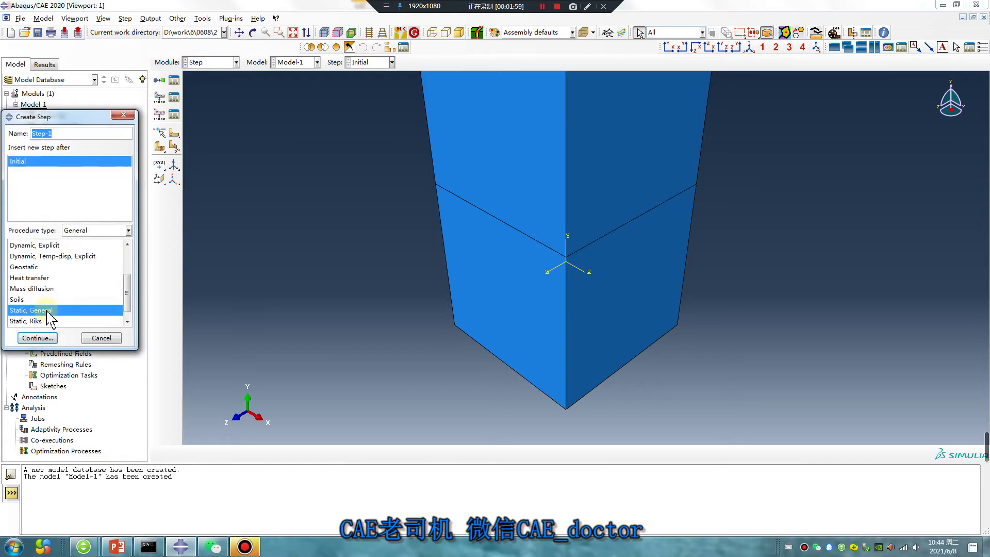
click(37, 339)
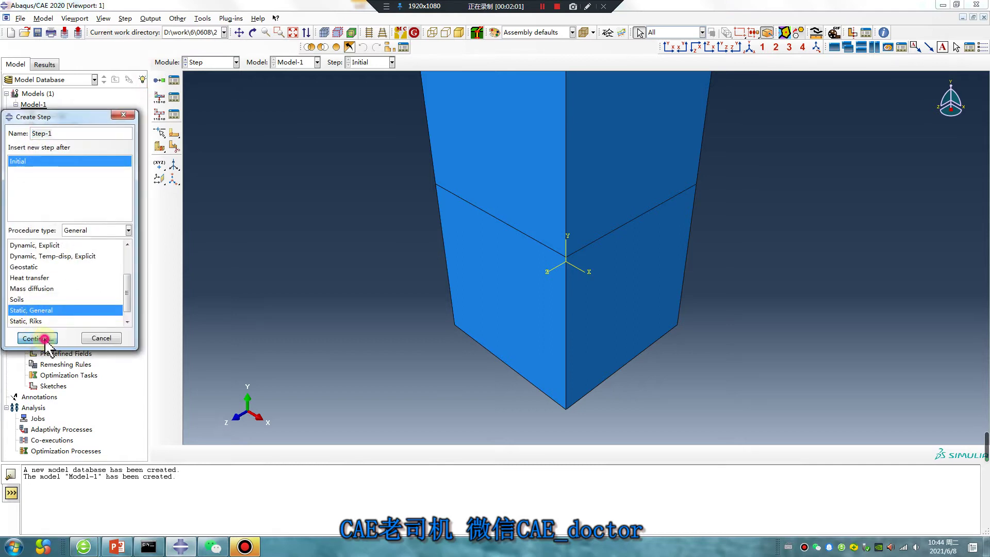
click(267, 231)
click(302, 433)
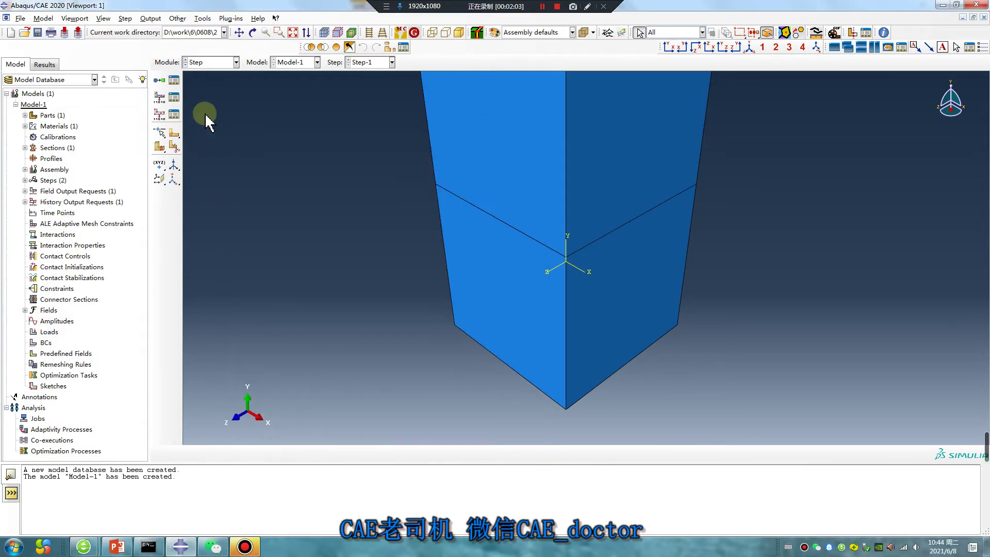
- In the Mesh module, mesh Part-1 with the default controls into 1000 elements
click(209, 64)
click(197, 144)
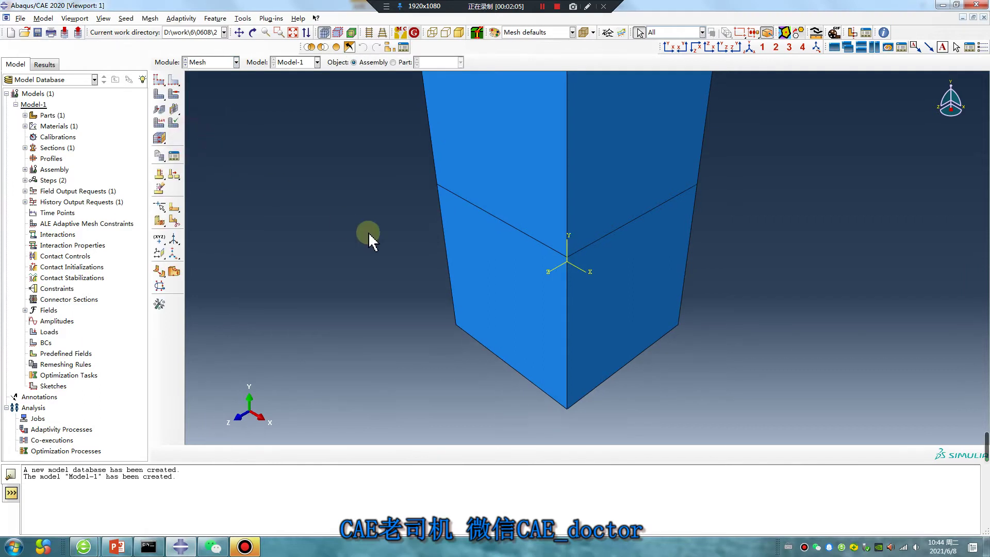
click(393, 62)
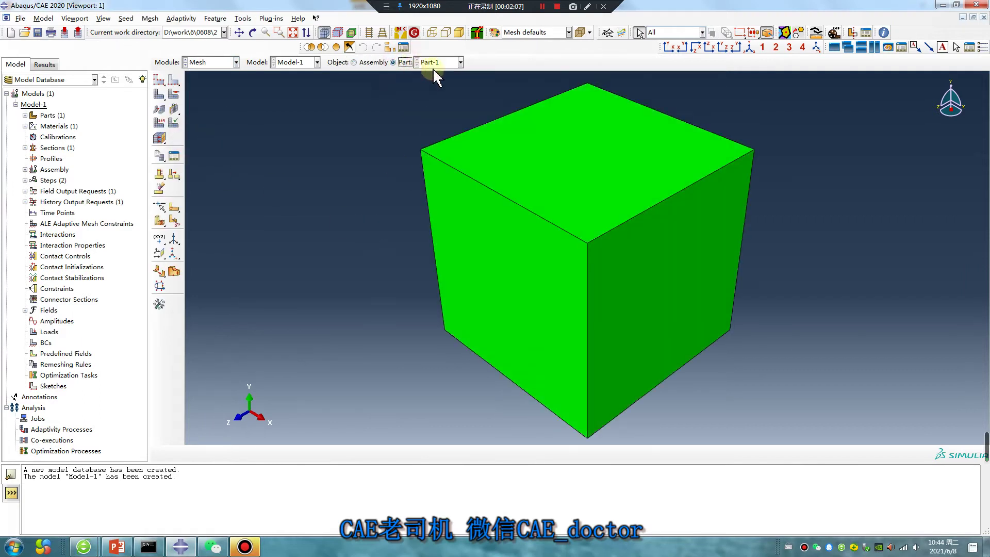
click(159, 93)
middle_click(317, 247)
click(354, 62)
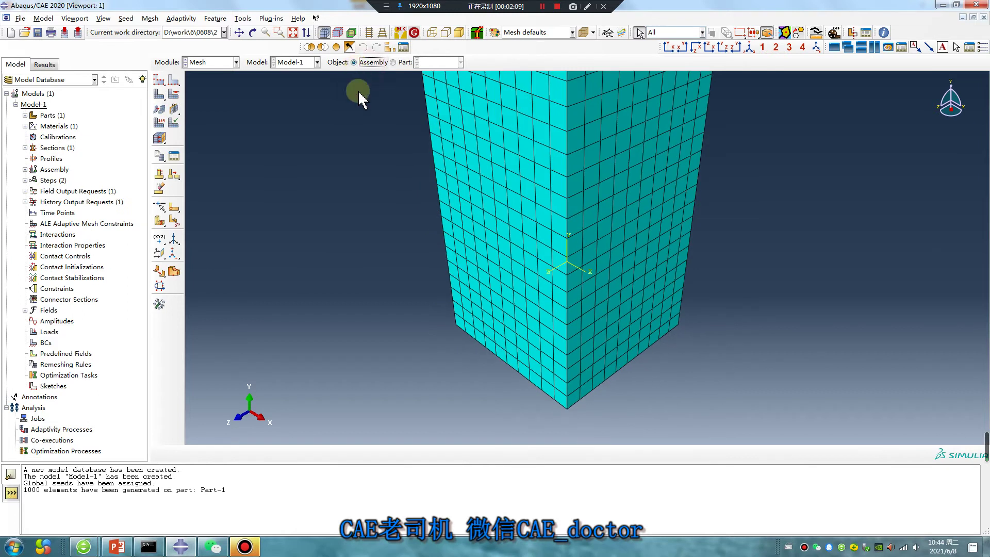
click(203, 63)
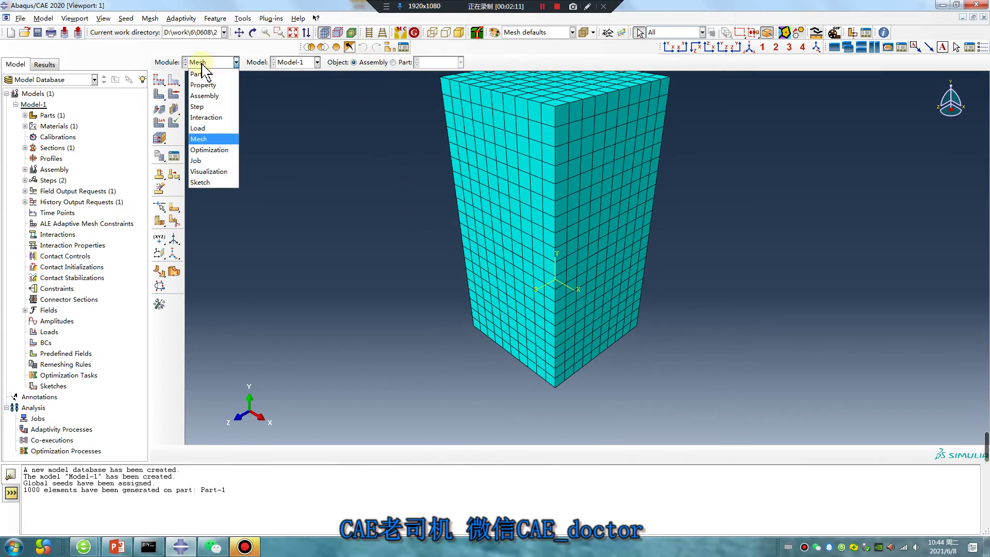
- In the Load module, create an ENCASTRE boundary condition BC-1 on the lower cube's bottom face
click(199, 128)
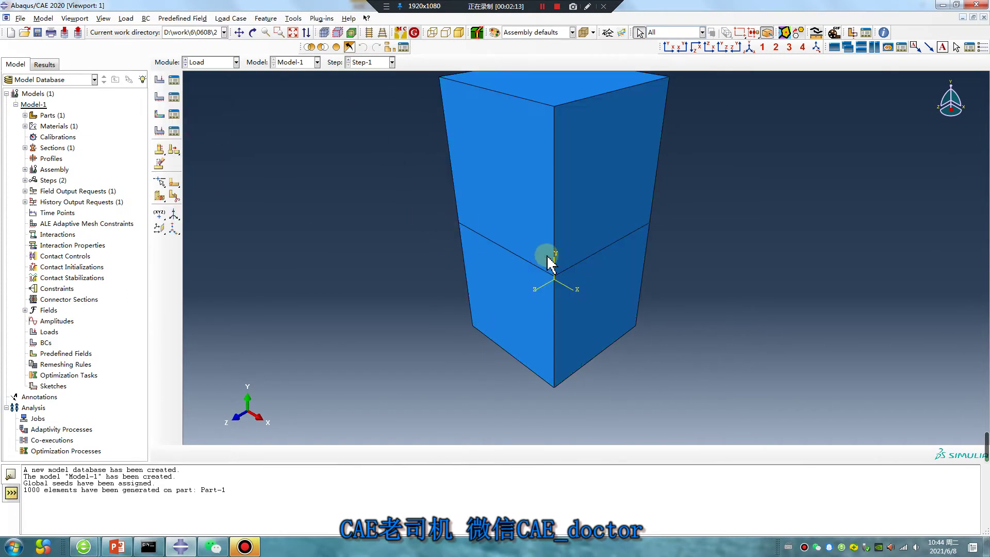
ctrl+alt+drag(548, 261, 244, 150)
click(158, 97)
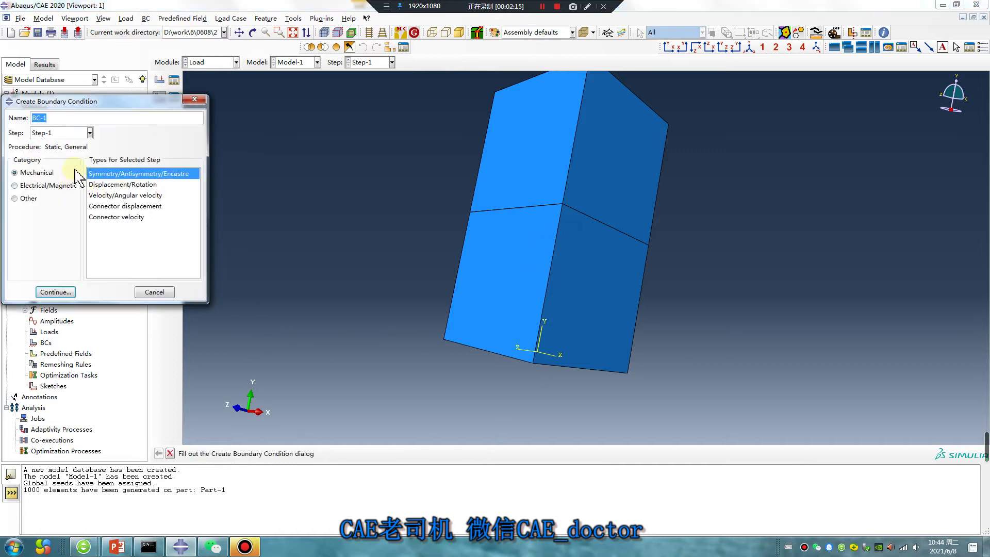
click(54, 292)
ctrl+alt+drag(579, 328, 542, 347)
click(541, 348)
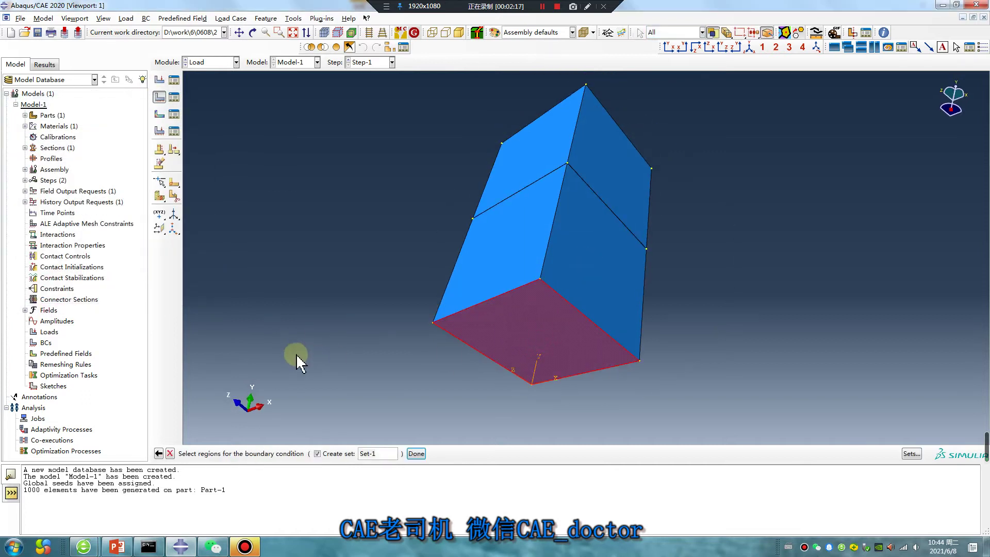
middle_click(310, 346)
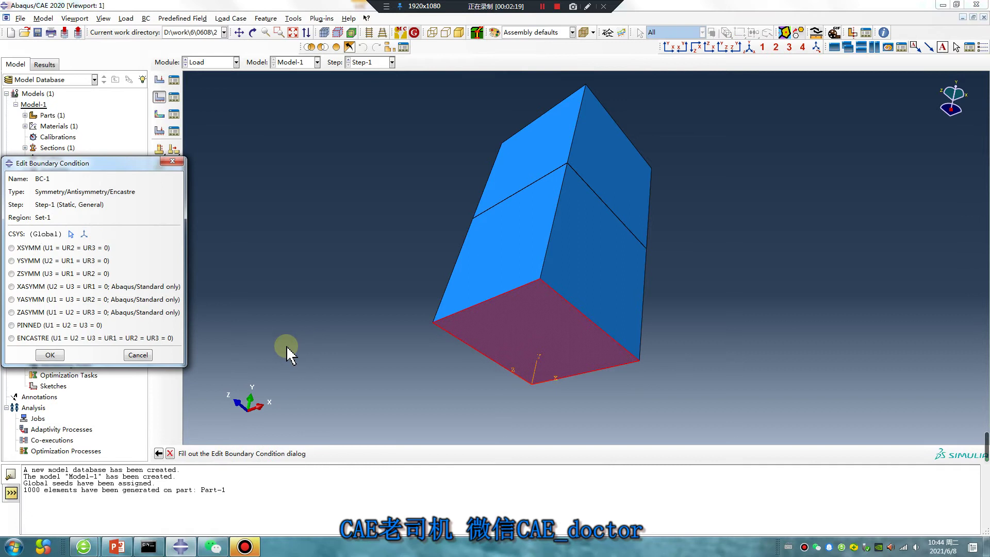
click(11, 339)
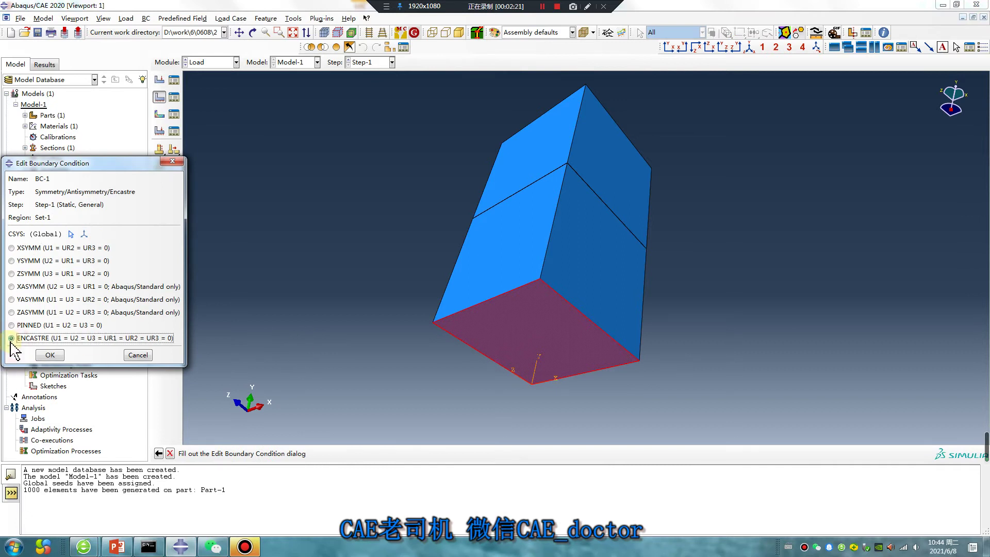
click(50, 355)
mouse_move(537, 222)
ctrl+alt+mouse_down()
mouse_move(623, 255)
mouse_move(519, 197)
ctrl+alt+mouse_up()
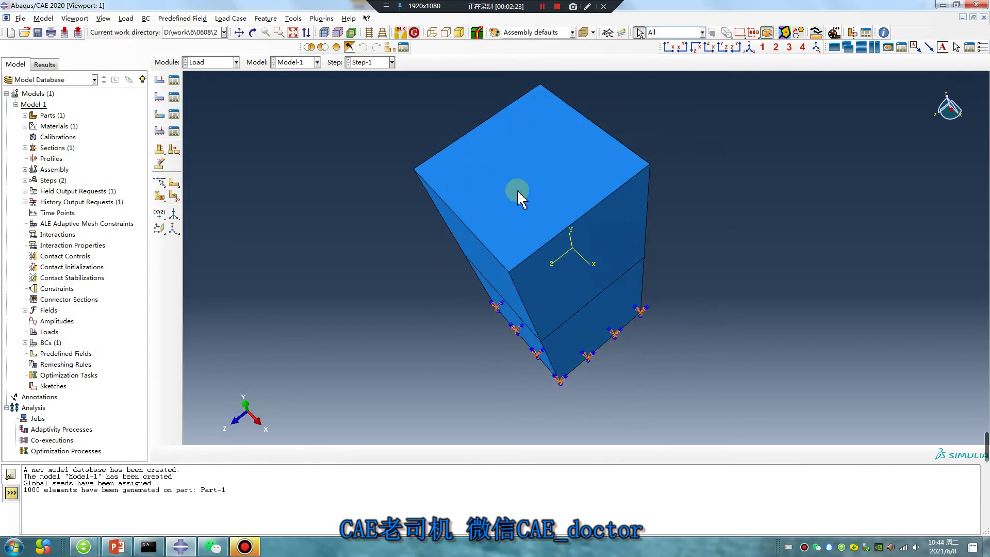
- Create a uniform pressure Load-1 of magnitude 10 on the upper cube's top face
click(160, 80)
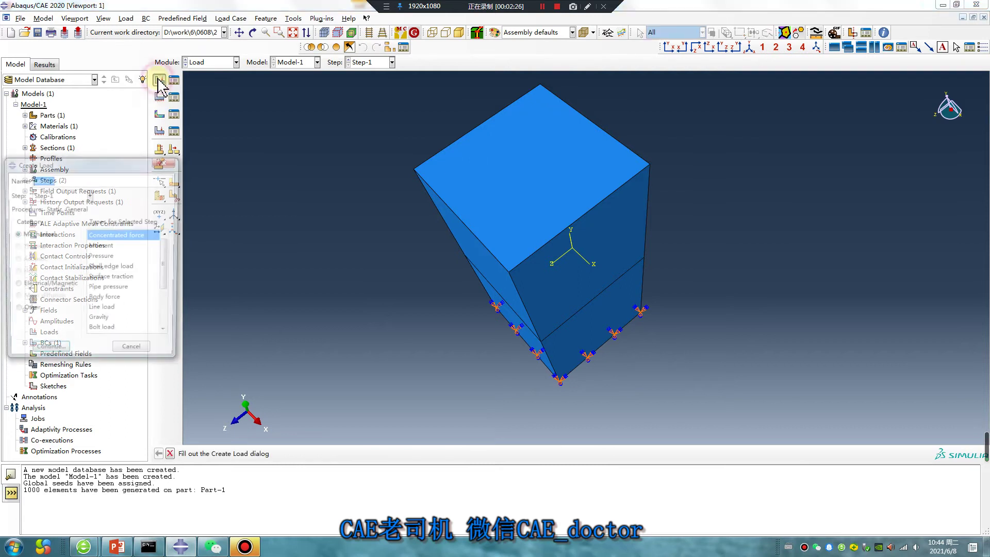
click(102, 256)
click(47, 353)
click(497, 204)
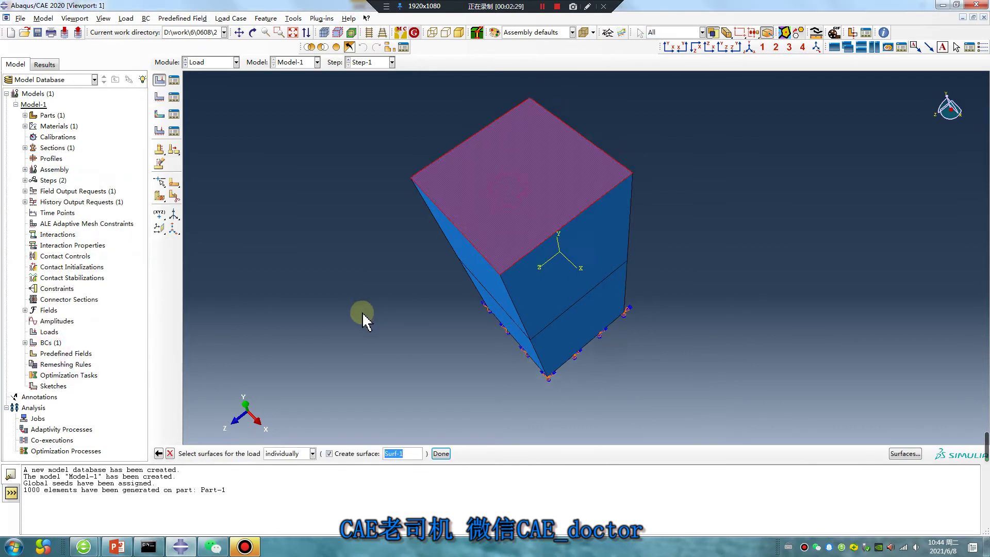
middle_click(363, 314)
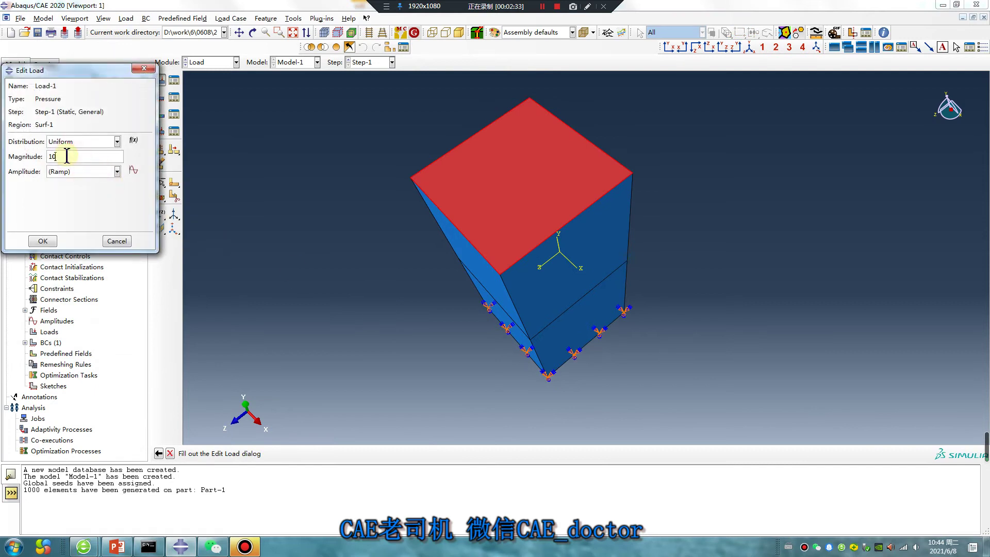
click(44, 242)
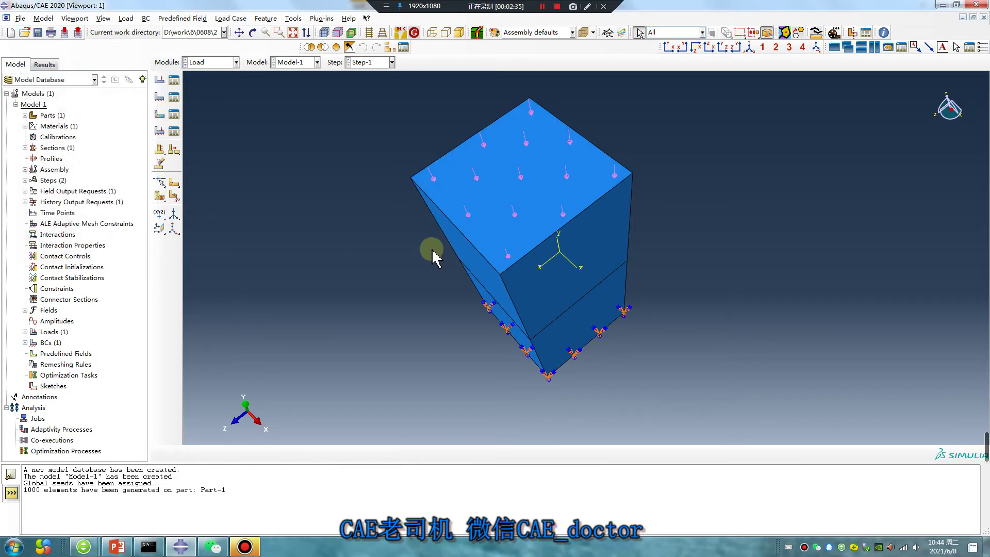
ctrl+alt+drag(431, 247, 597, 155)
click(209, 68)
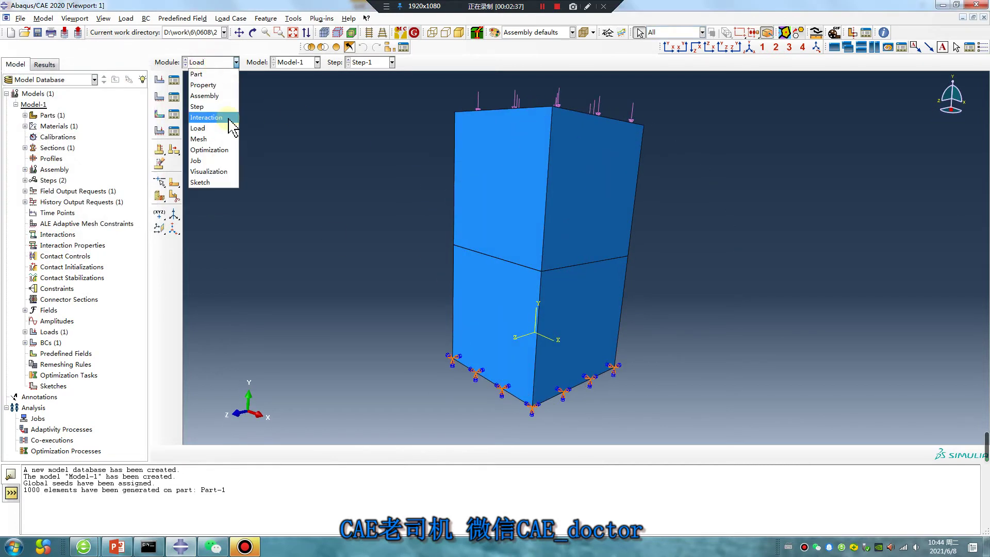
- In the Job module, create Job-1 for Model-1 and submit it from the Job Manager
click(205, 162)
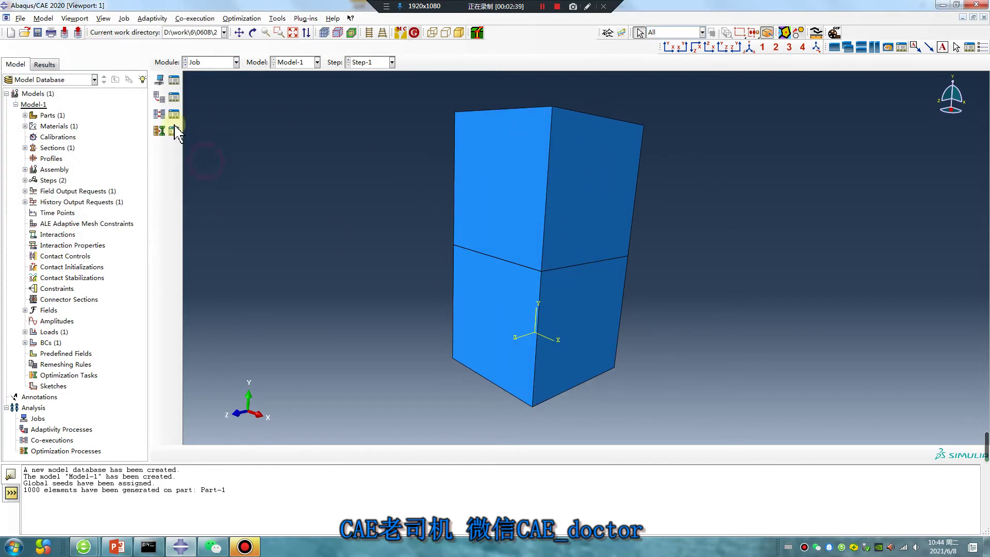
click(157, 80)
click(28, 404)
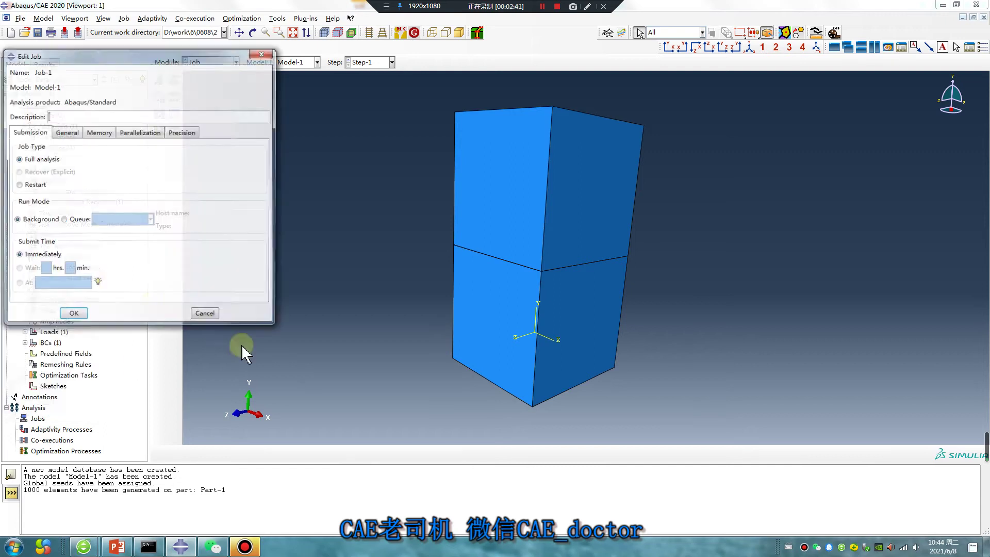
click(84, 317)
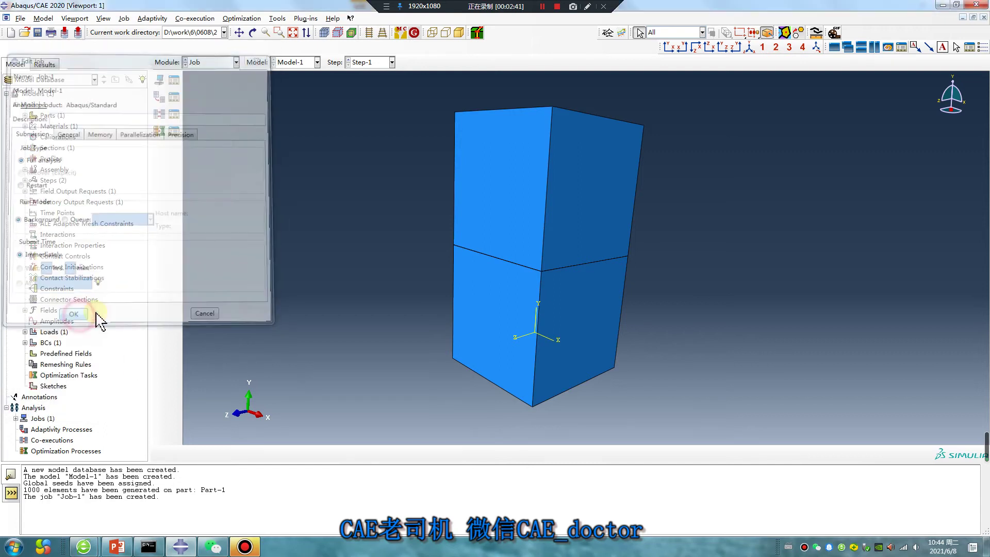
click(175, 79)
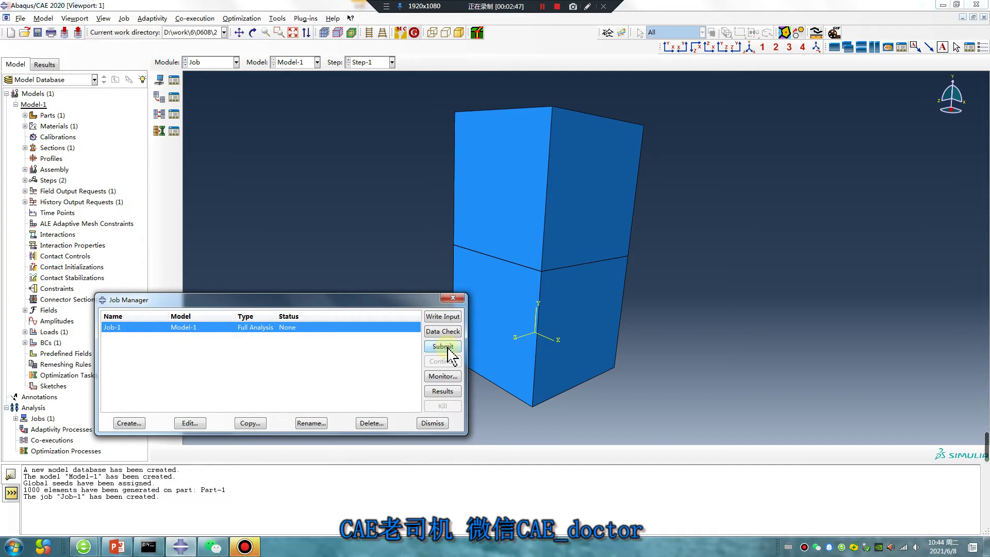
click(448, 350)
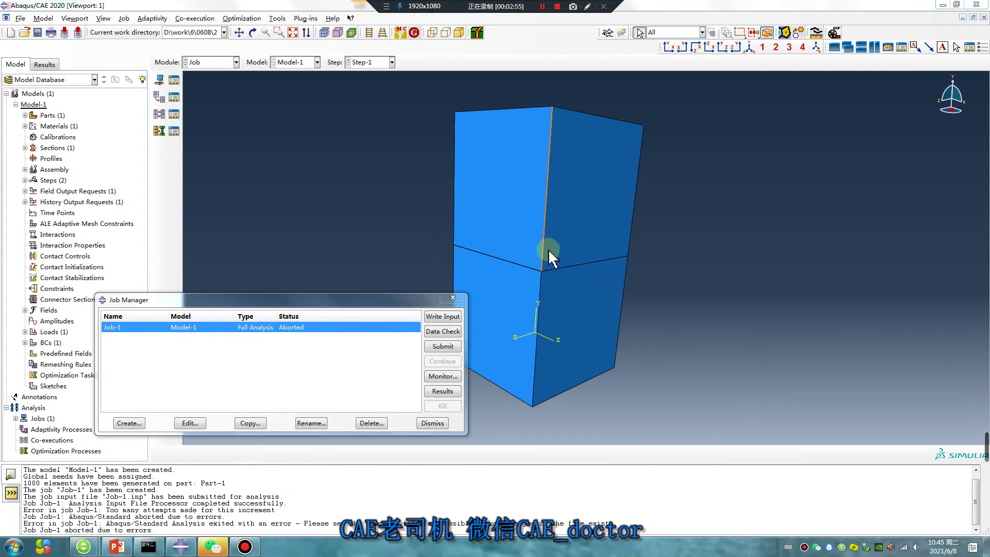
click(222, 62)
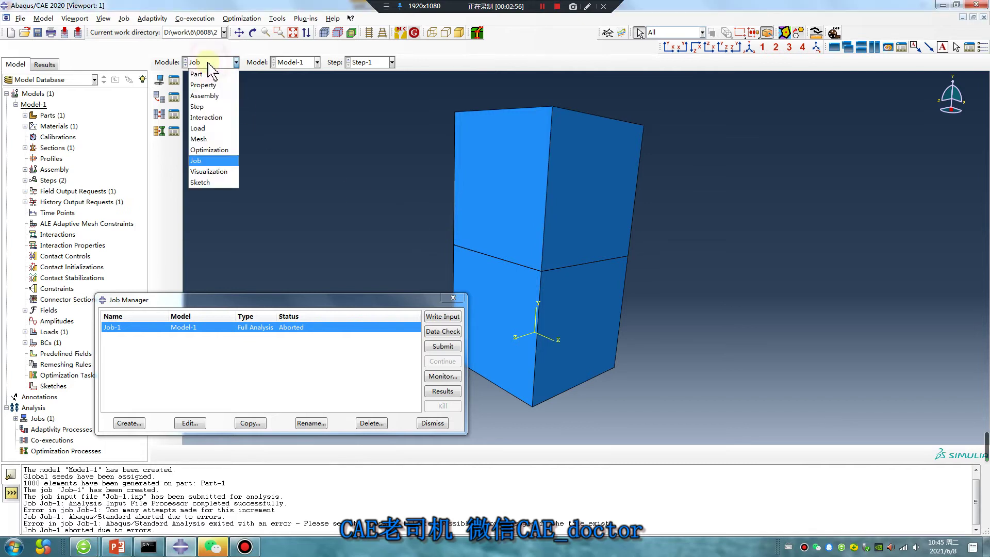
- In the Interaction module, find contact pairs between the cubes and start contact property IntProp-1
click(220, 120)
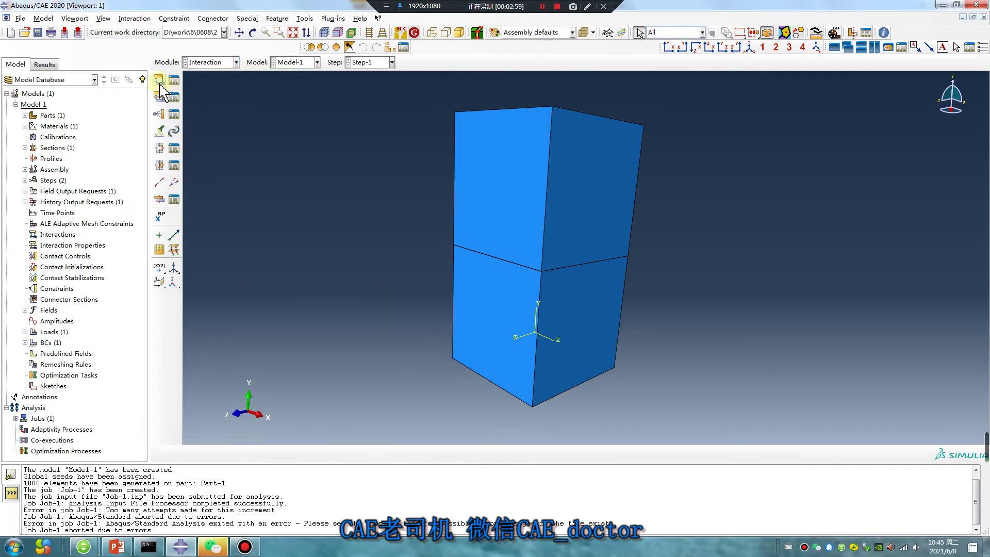
click(159, 131)
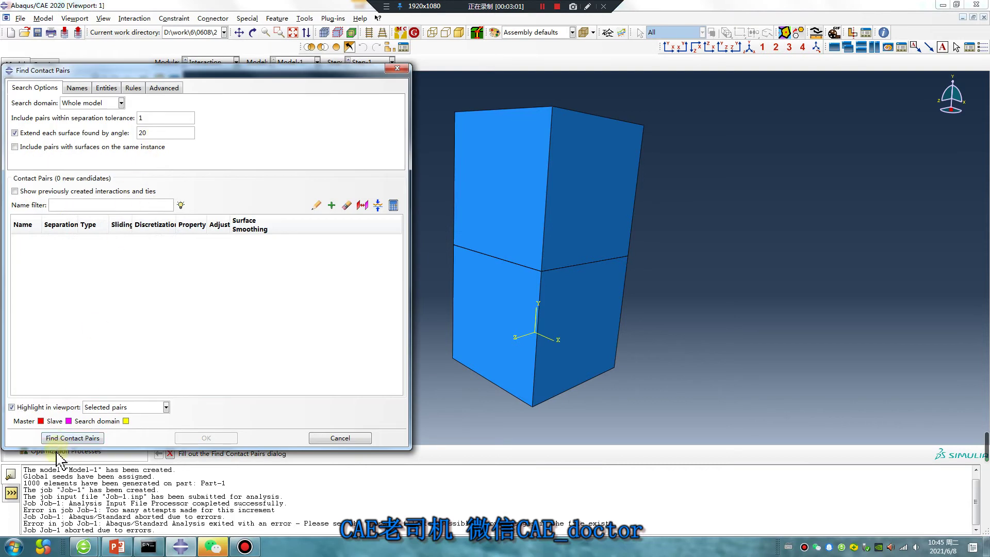
click(72, 440)
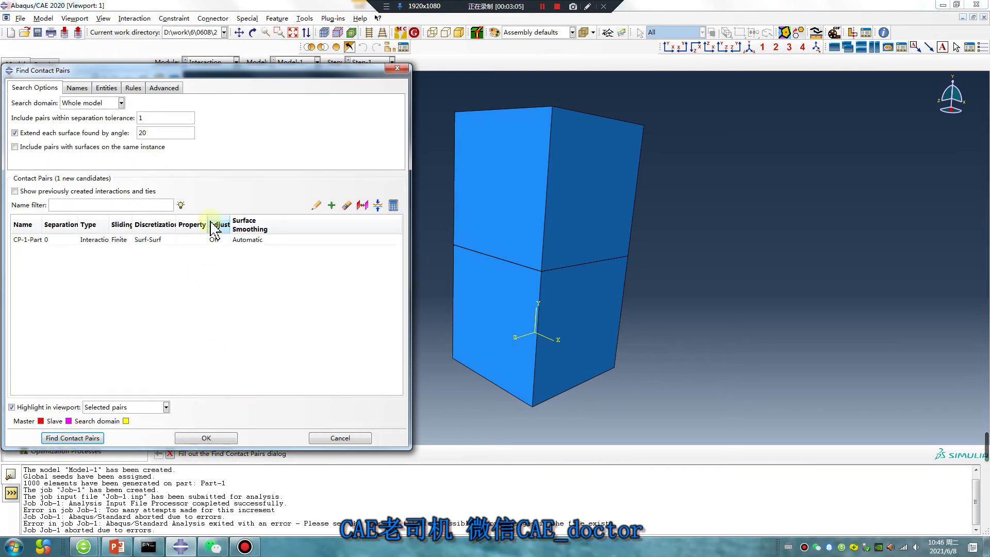
double_click(190, 239)
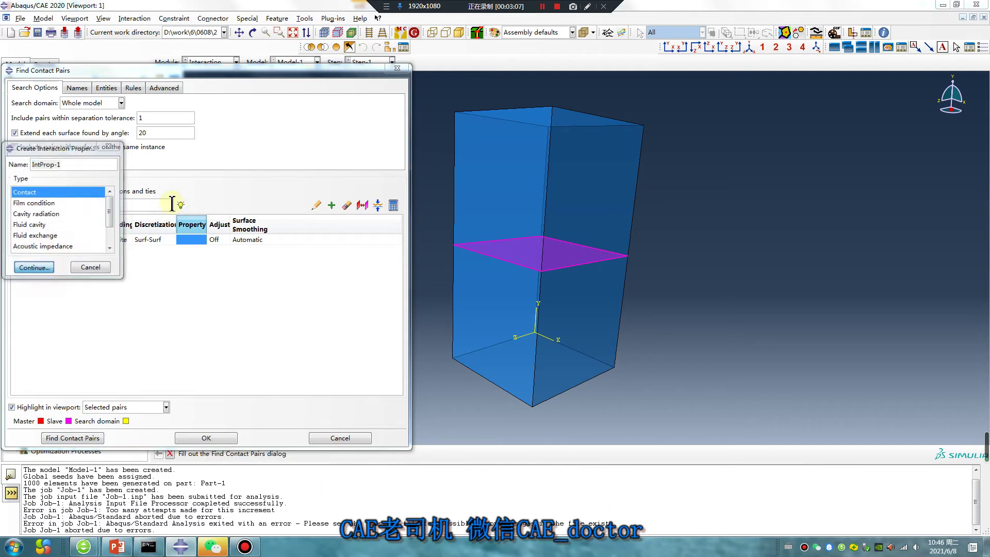
click(33, 267)
- Give IntProp-1 penalty friction 0.1 and hard normal contact, then create contact interaction CP-1
click(350, 232)
click(408, 265)
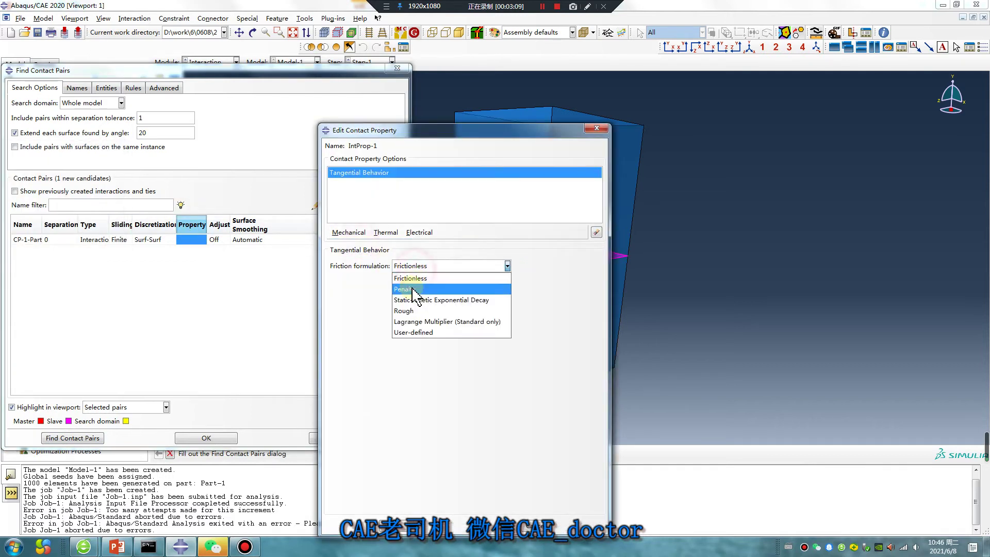
click(410, 290)
click(360, 380)
text(0.1)
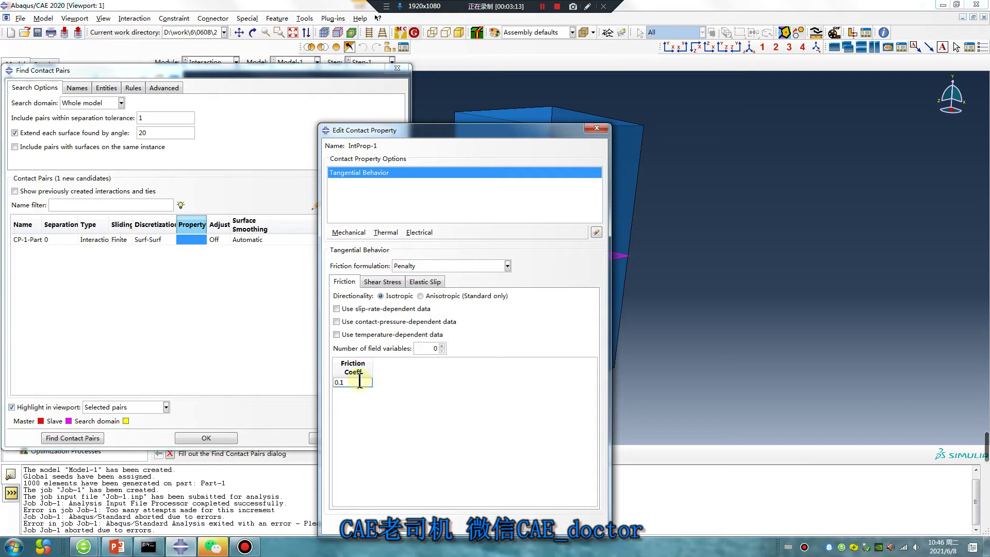
click(350, 233)
click(357, 252)
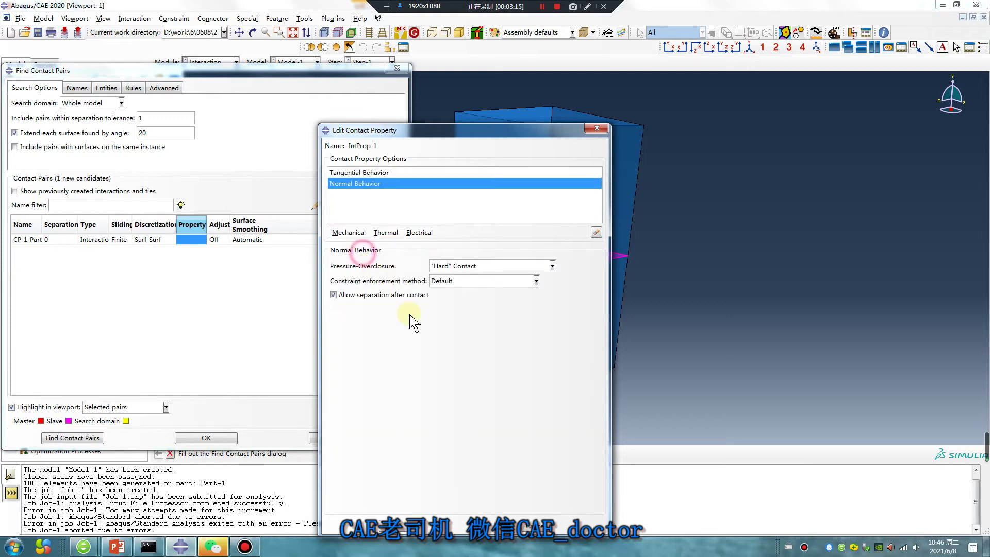
click(364, 529)
click(222, 439)
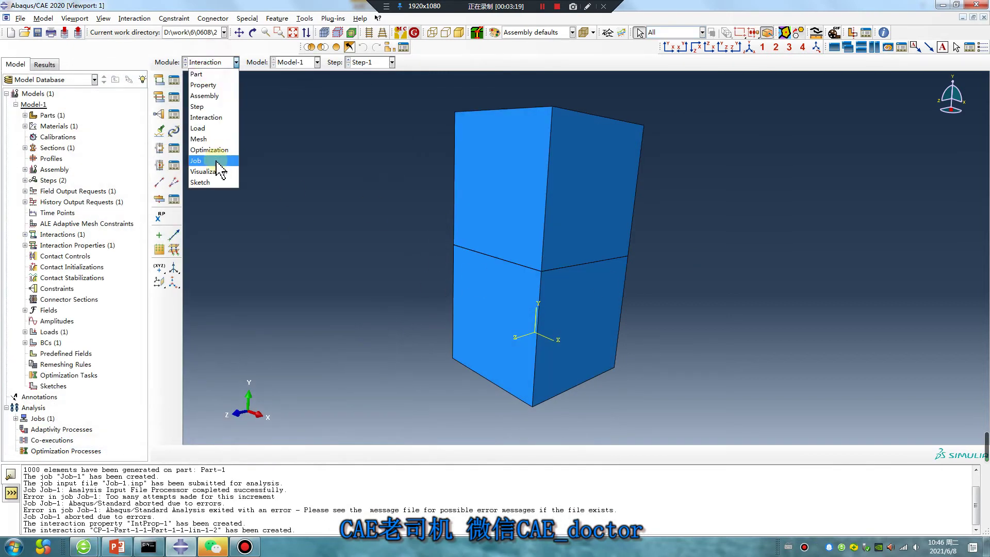
click(217, 164)
- Resubmit Job-1, overwrite the old job files, and load Job-1.odb results once complete
click(444, 347)
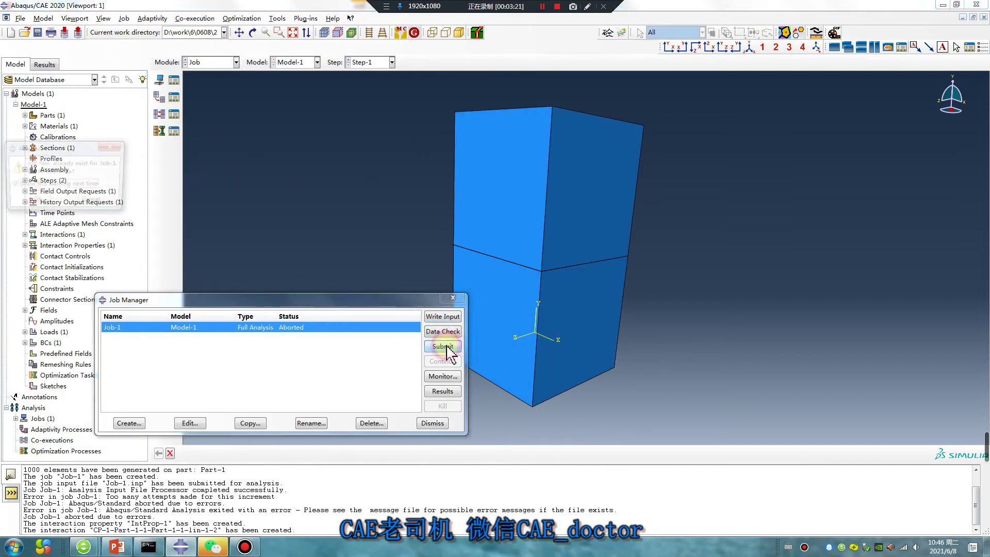
click(35, 196)
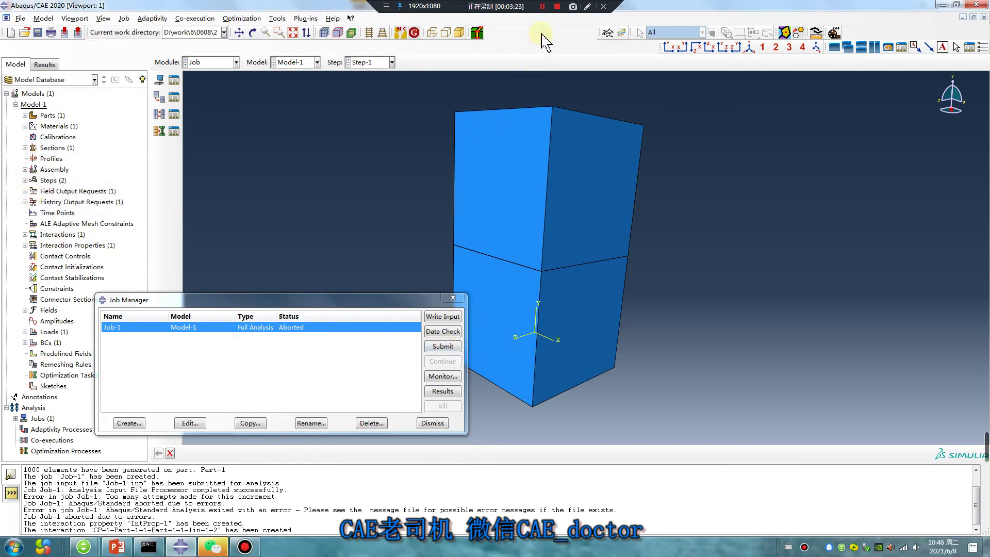
click(543, 7)
click(541, 5)
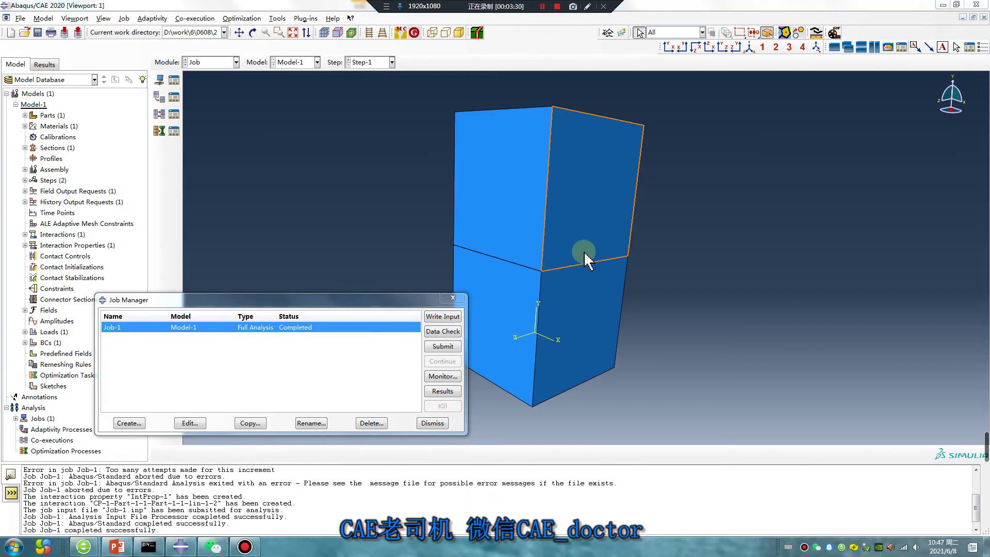
click(442, 391)
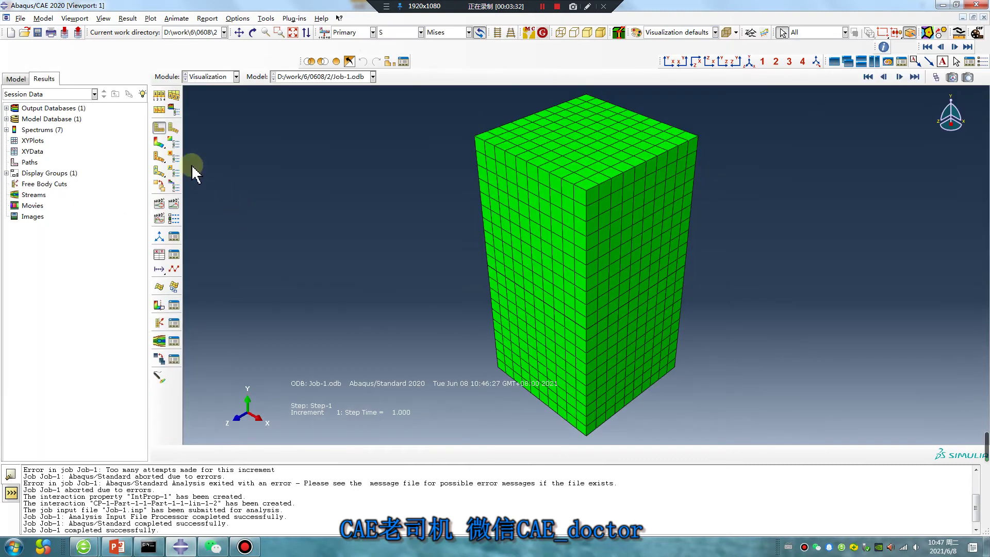
- Show the Mises contour on the deformed stacked cubes, oriented to a front view
click(159, 142)
mouse_move(689, 256)
ctrl+alt+mouse_down()
mouse_move(690, 189)
mouse_move(531, 255)
ctrl+alt+mouse_up()
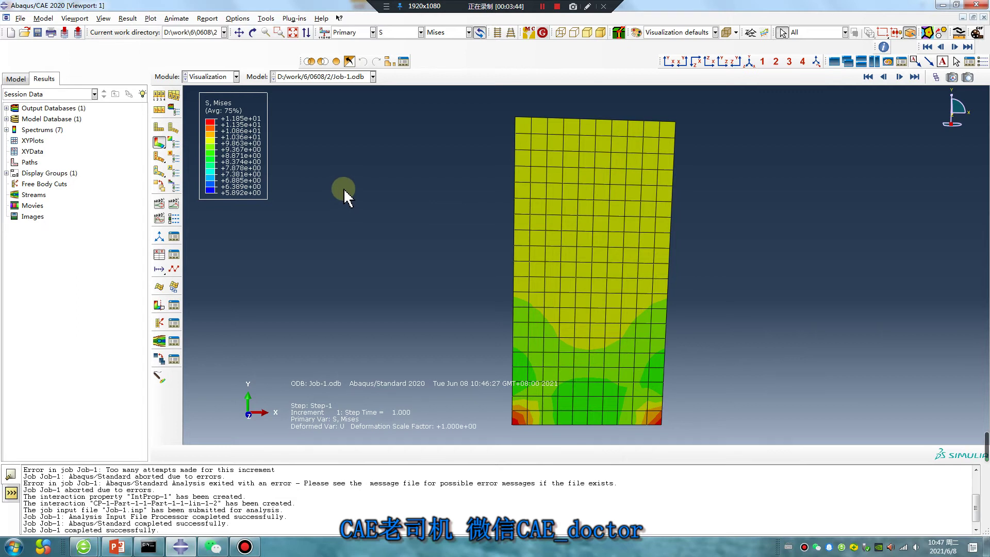
click(389, 63)
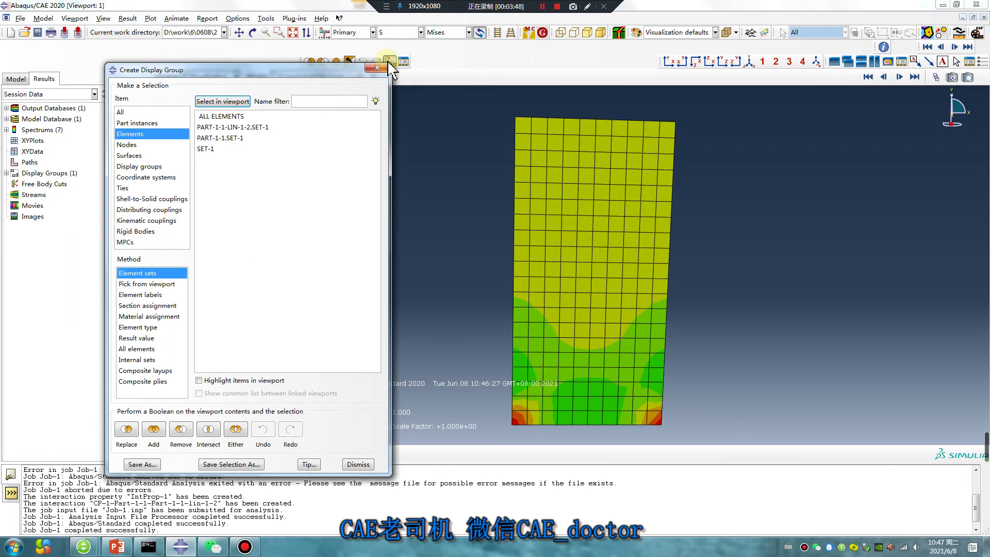
- Highlight the element sets and save the upper cube's set as display group part-up
click(233, 138)
click(199, 381)
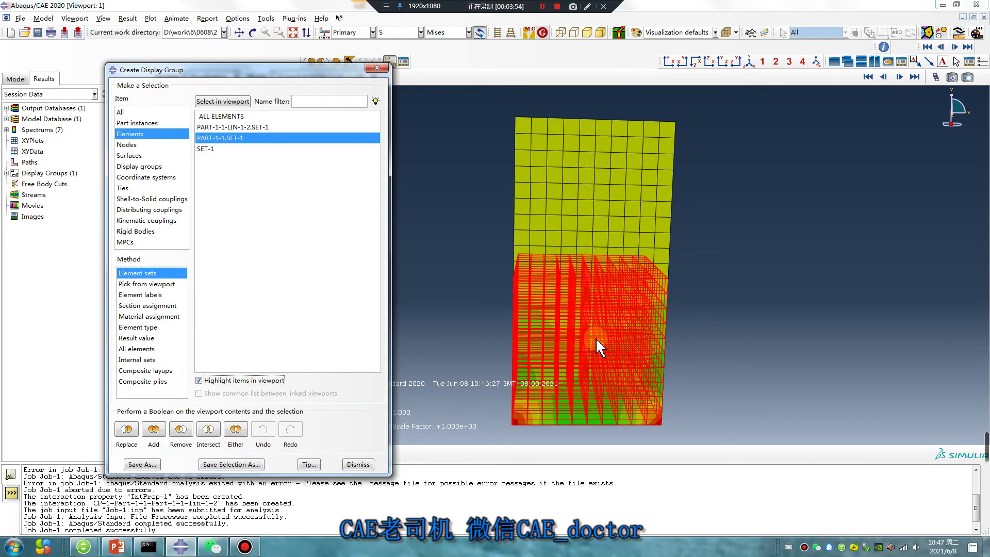
click(255, 127)
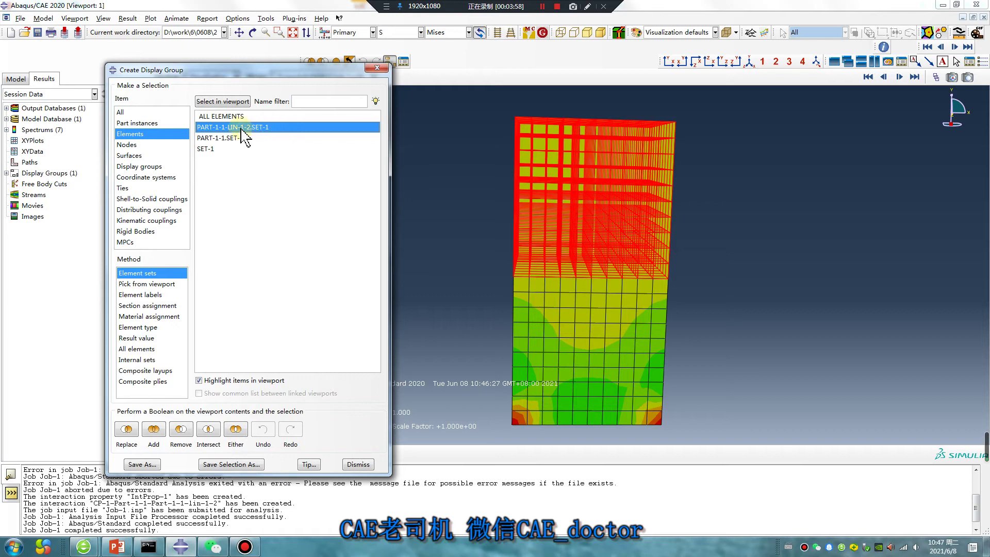
click(232, 464)
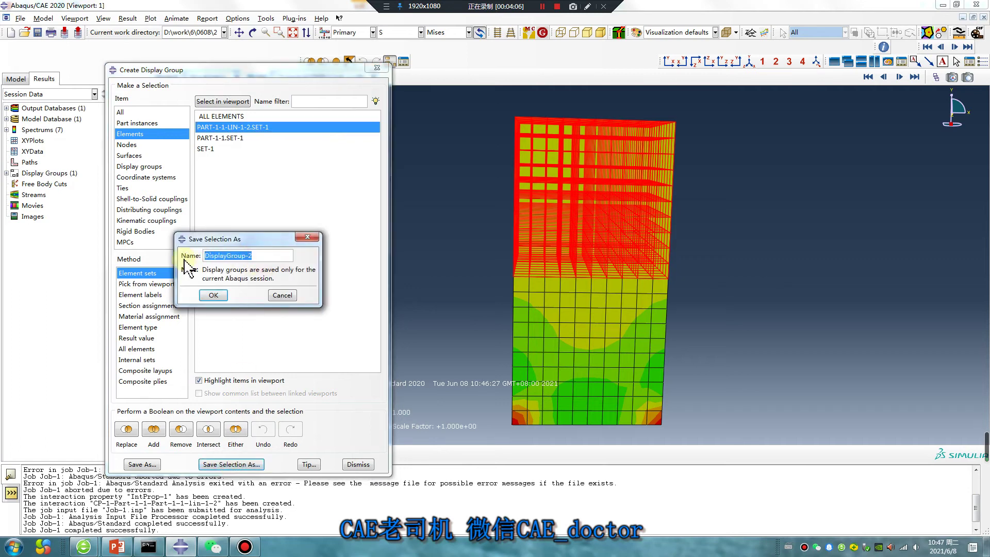
text(part-up)
click(213, 295)
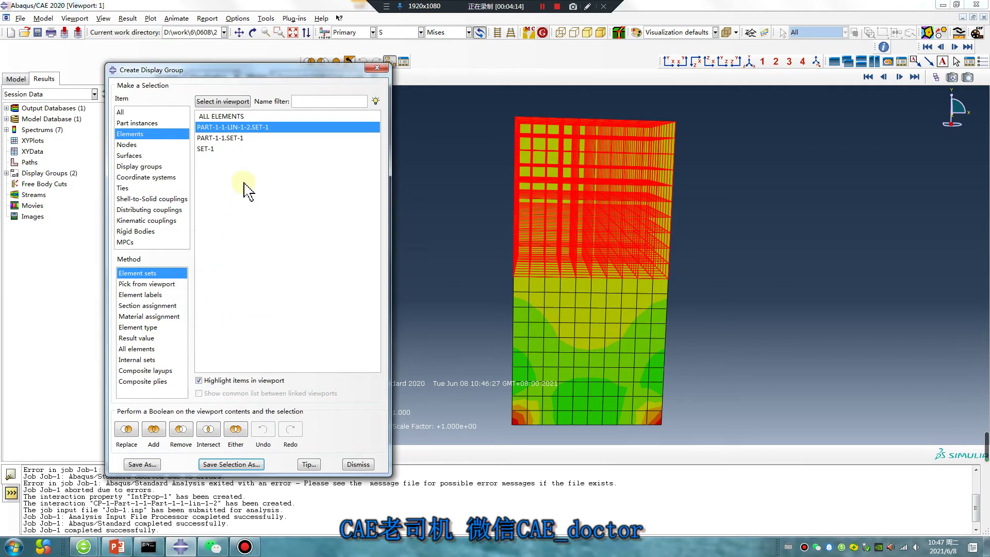
- Save the lower cube's set PART-1-1.SET-1 as display group part-down and clear the selection
click(230, 139)
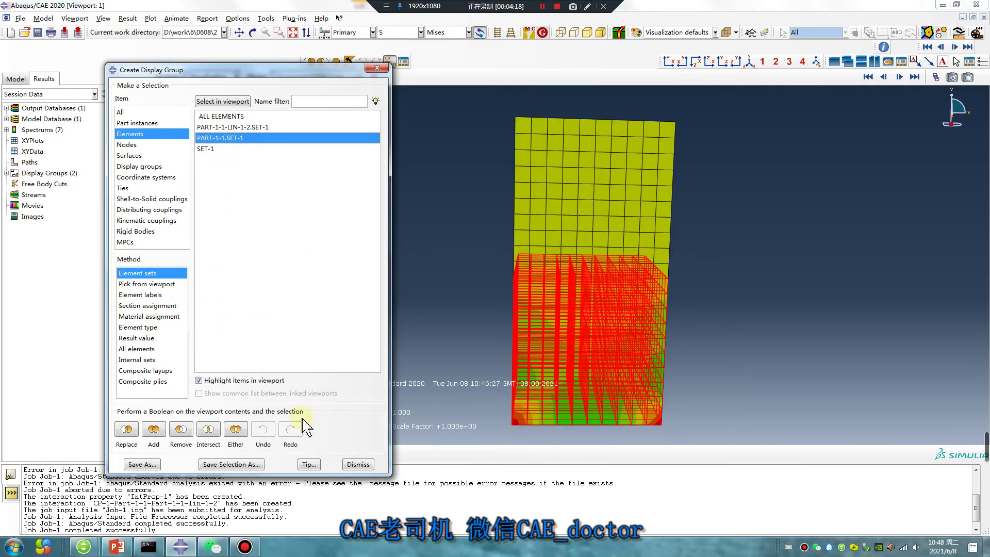
click(227, 466)
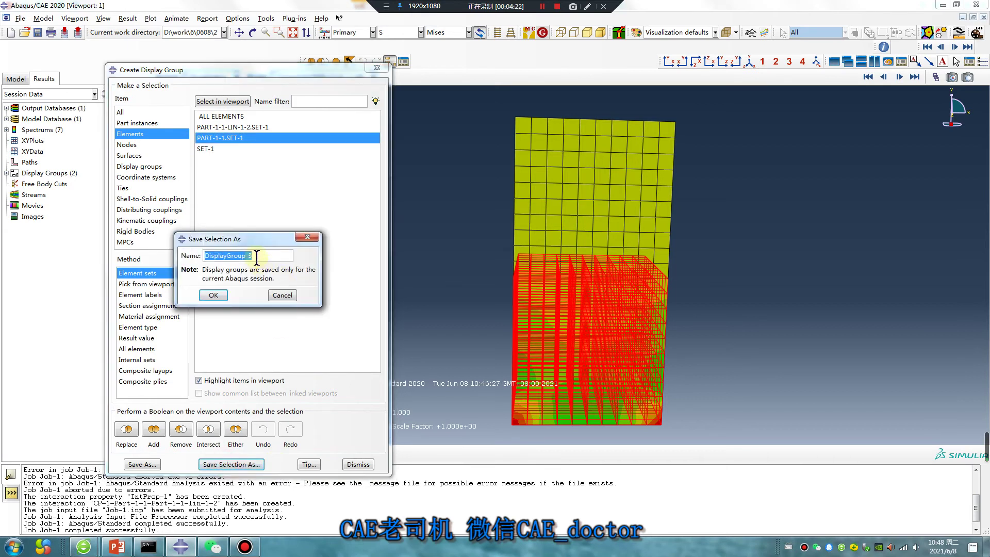
text(part-down)
click(216, 297)
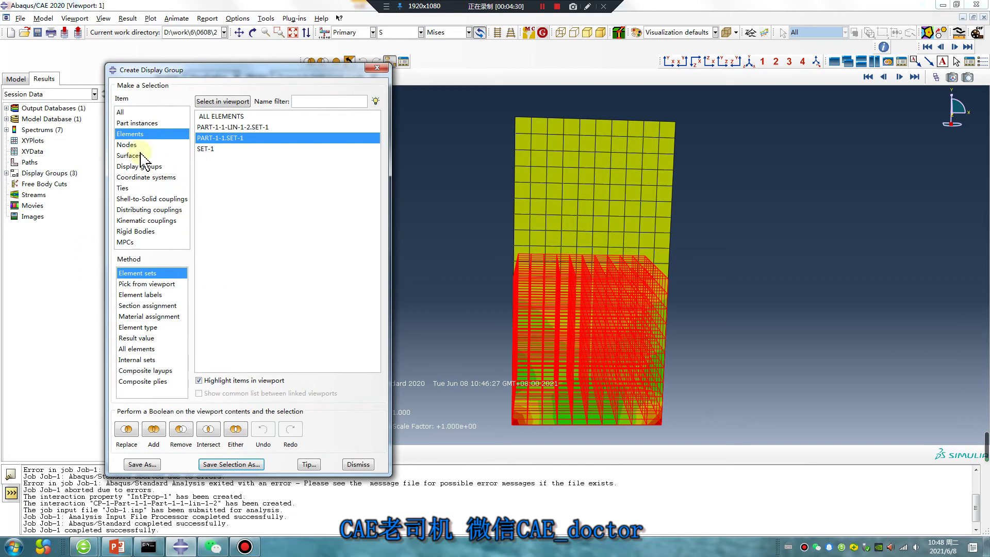
click(127, 145)
click(130, 134)
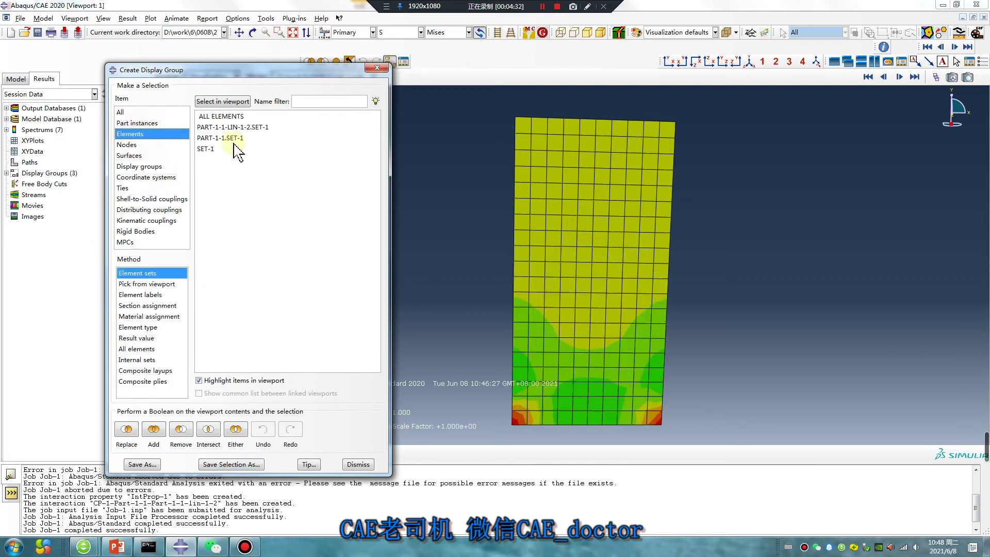
click(382, 68)
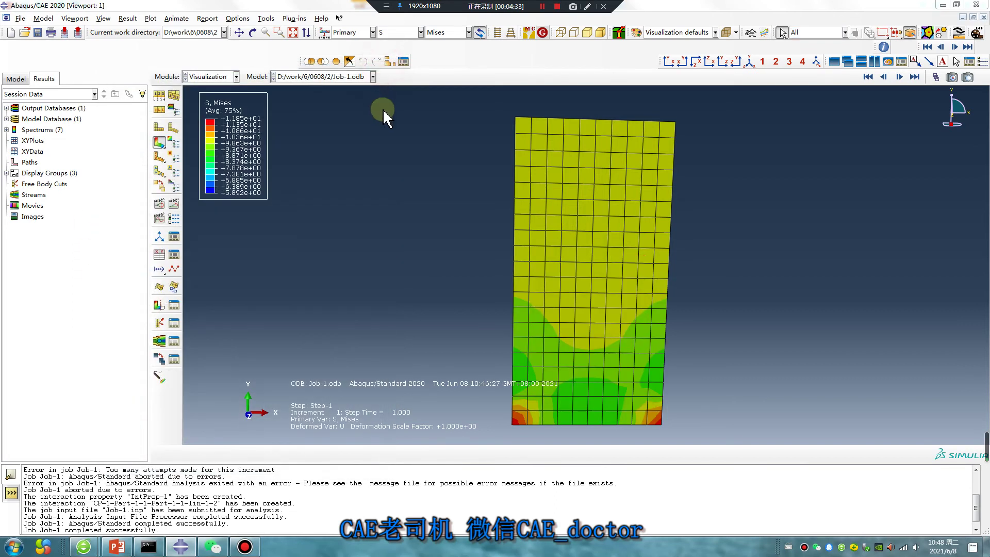
- Add part-down and part-up as display group instances in the ODB Display Group Manager
click(403, 63)
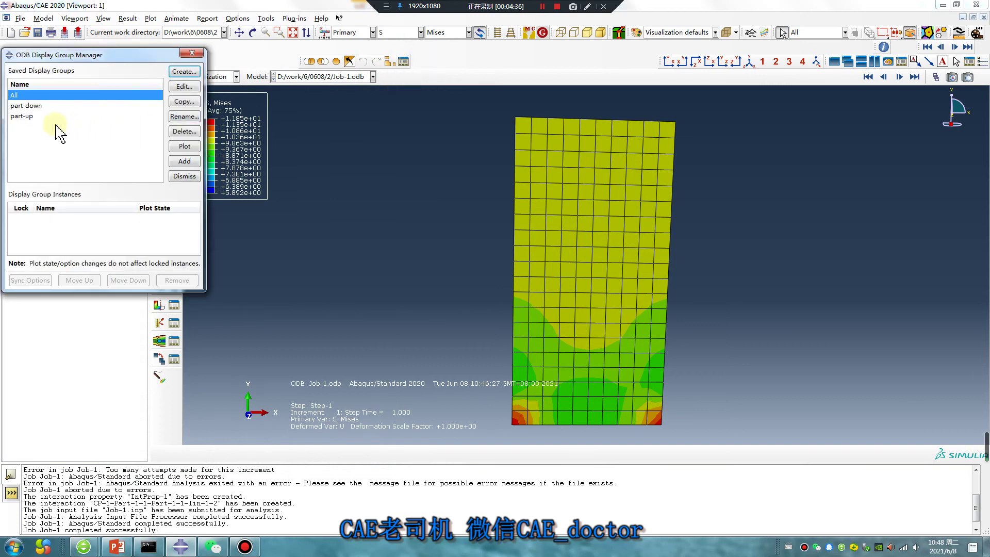
click(31, 105)
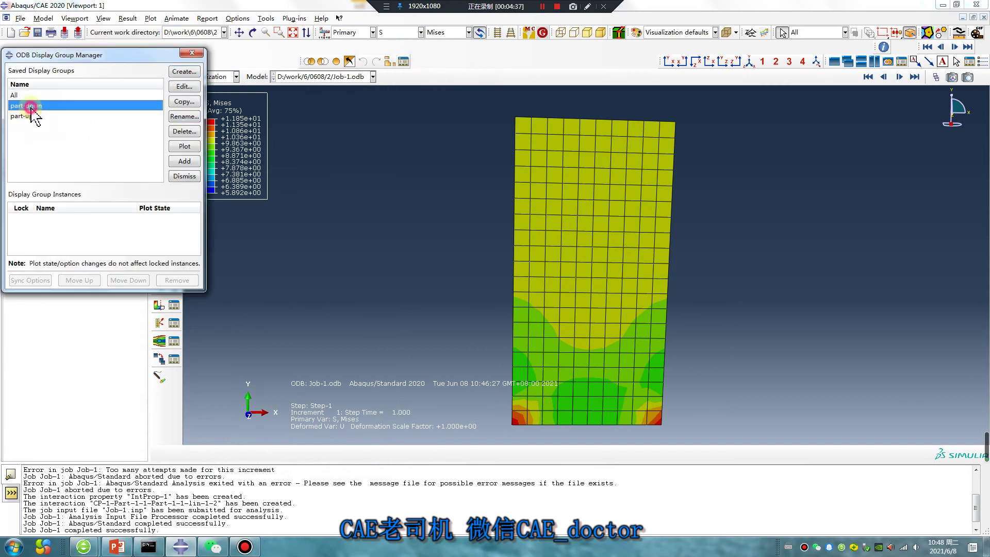
click(184, 162)
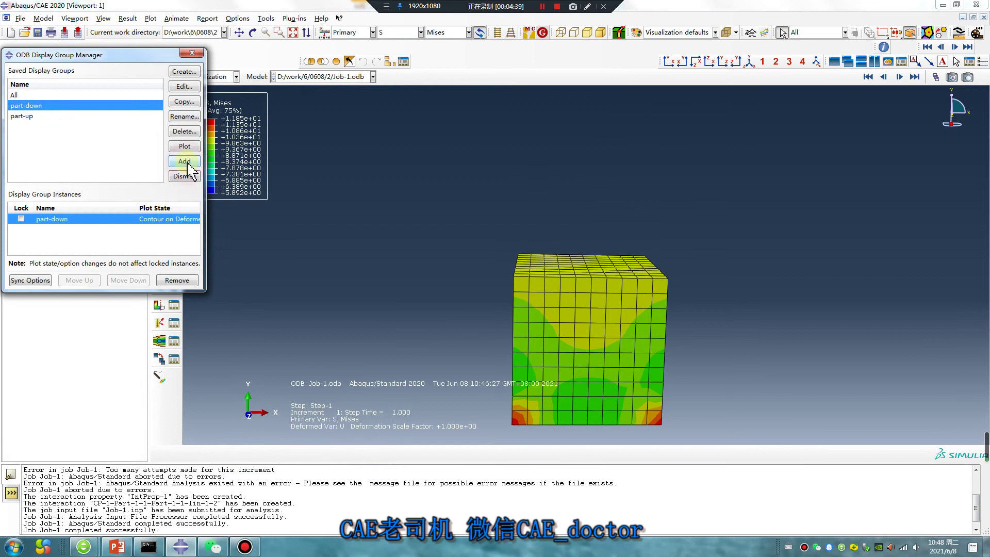
click(31, 117)
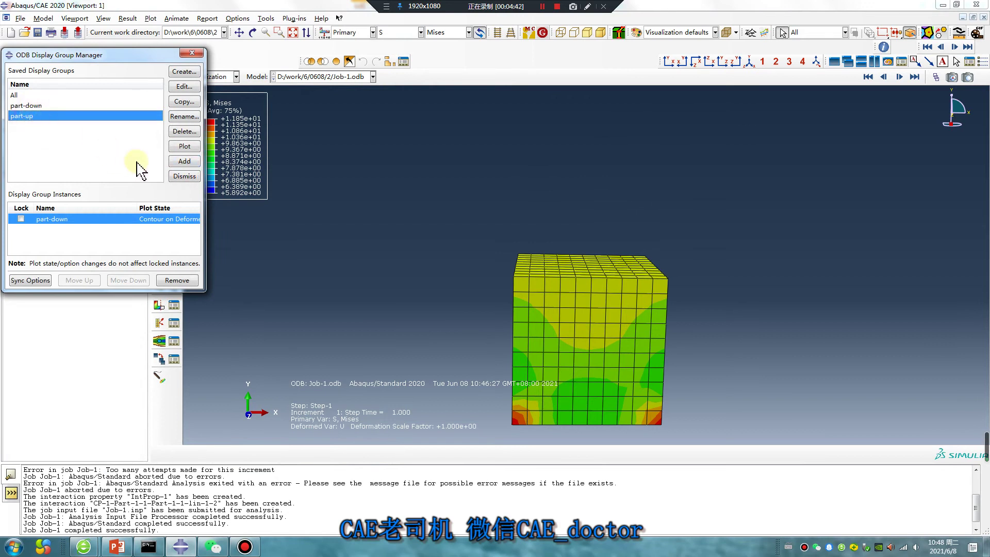
click(186, 162)
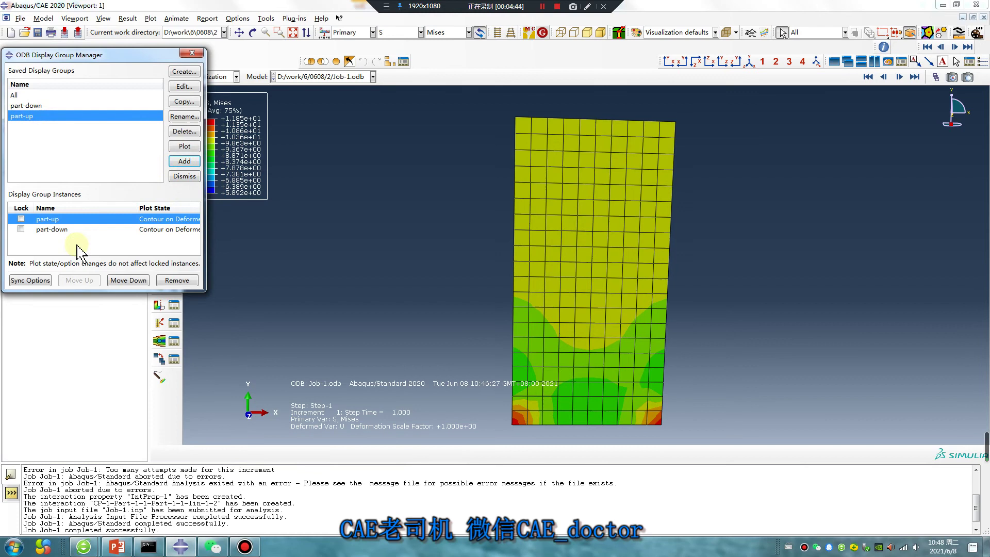
- Enlarge the manager window and lock the part-down instance's plot settings
drag(204, 290, 349, 340)
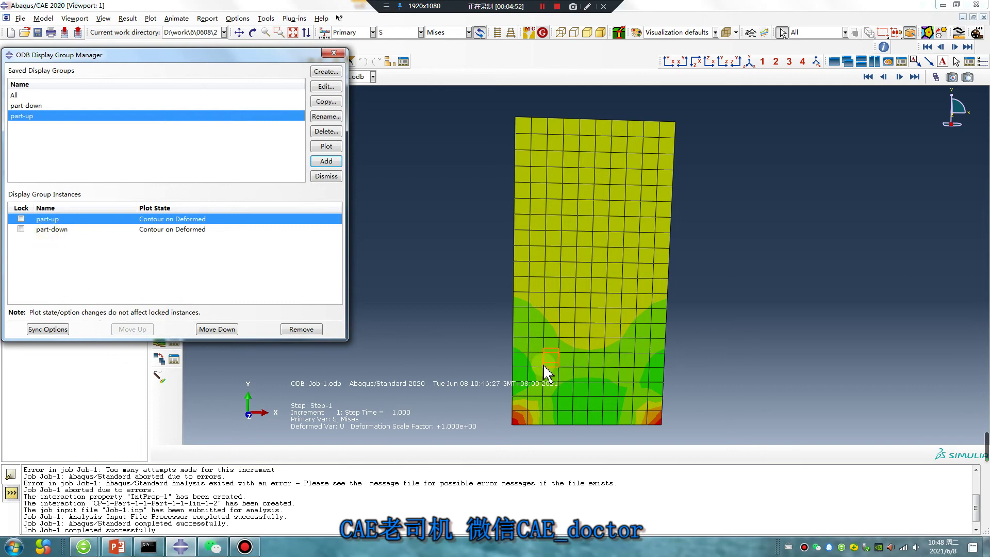
click(507, 312)
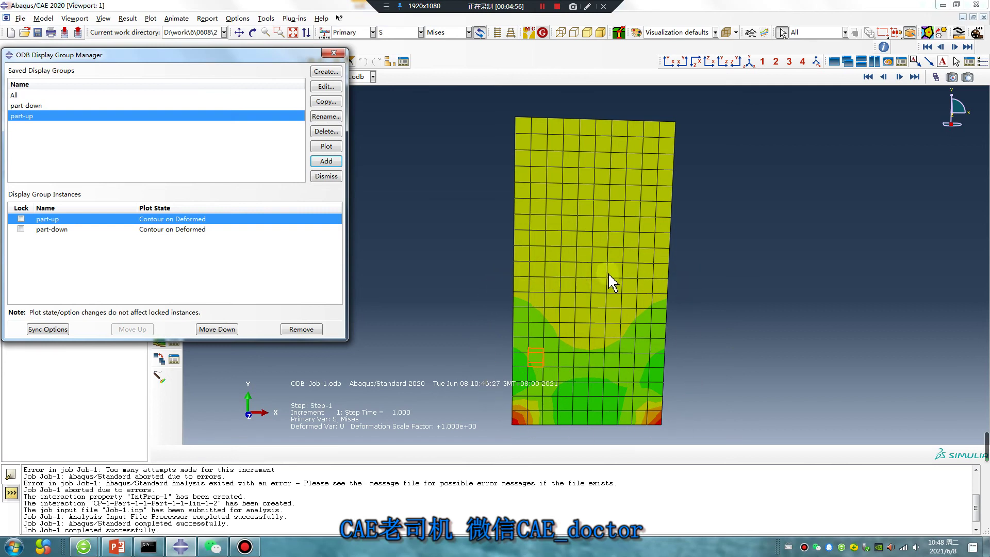
click(23, 230)
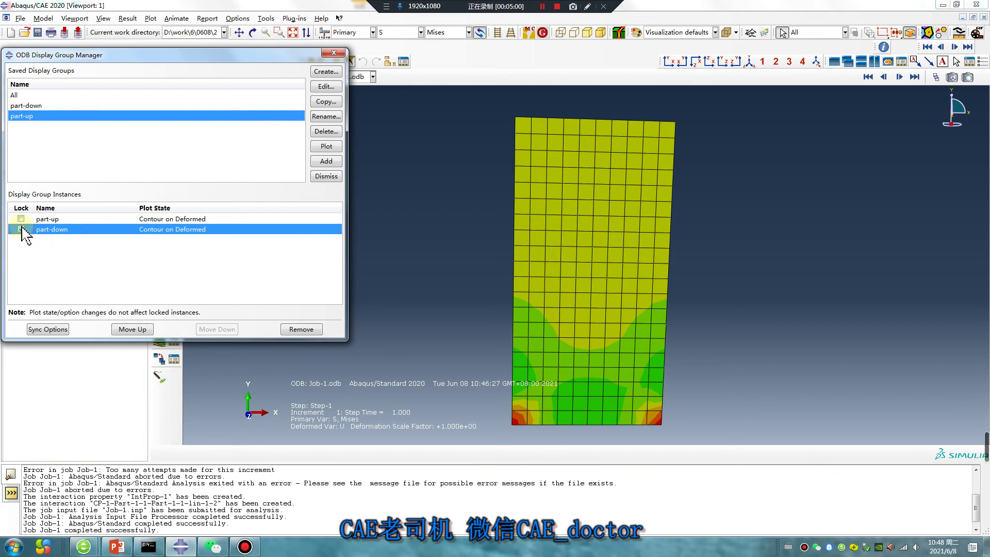
click(22, 229)
- Render the upper cube translucent over the opaque lower cube in an oblique view, then return to PowerPoint
click(725, 33)
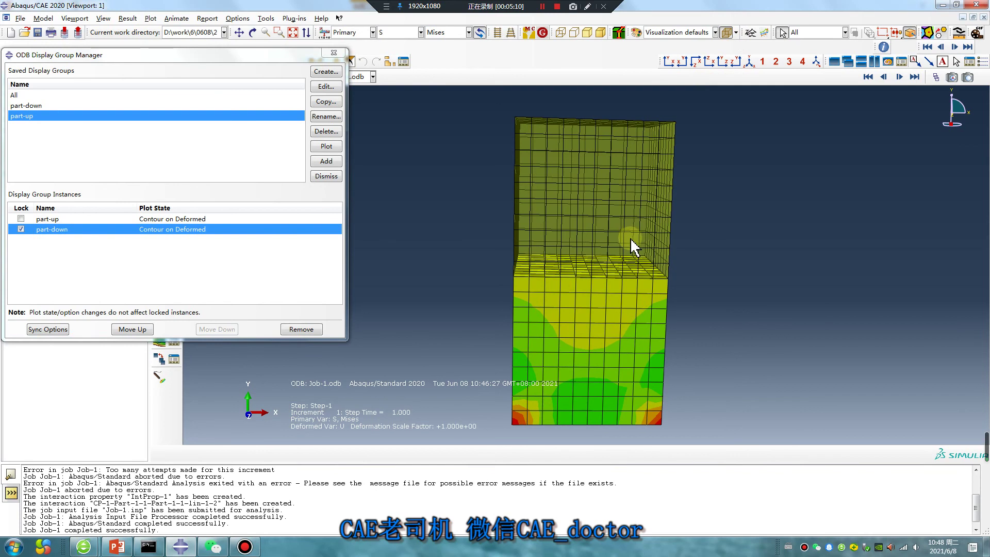
mouse_move(631, 238)
ctrl+alt+mouse_down()
mouse_move(626, 275)
mouse_move(648, 270)
ctrl+alt+mouse_up()
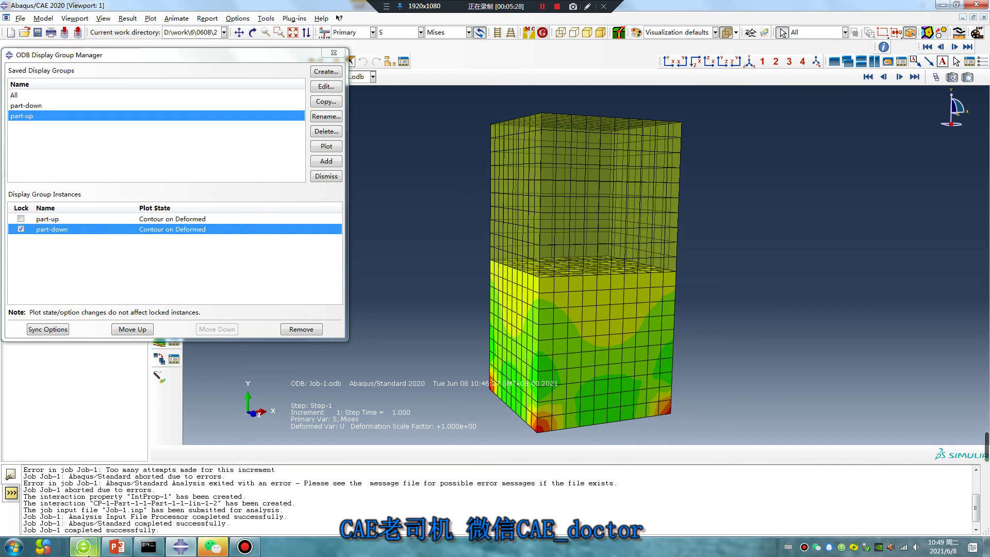
click(117, 547)
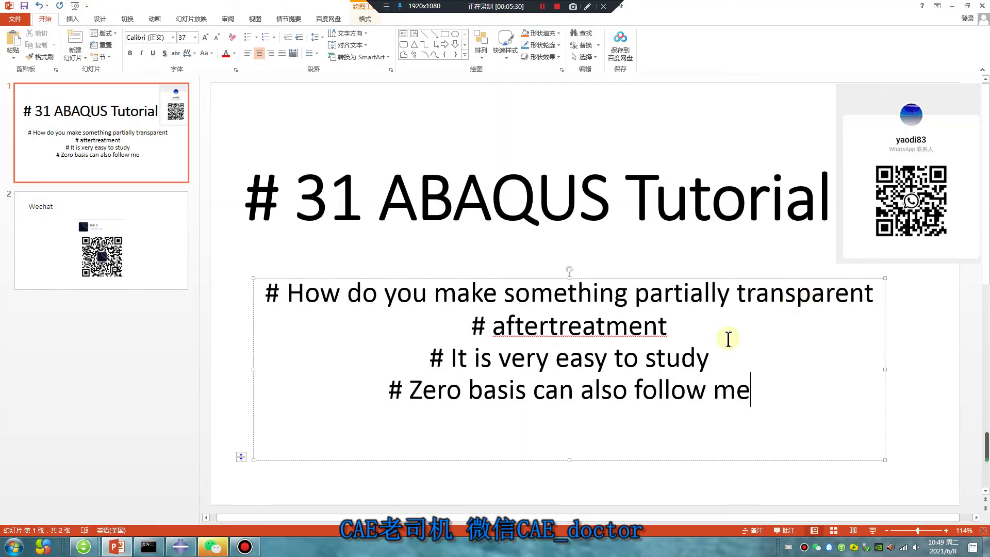
- Leave the title text box and display slide 2, the Wechat QR code slide
click(877, 175)
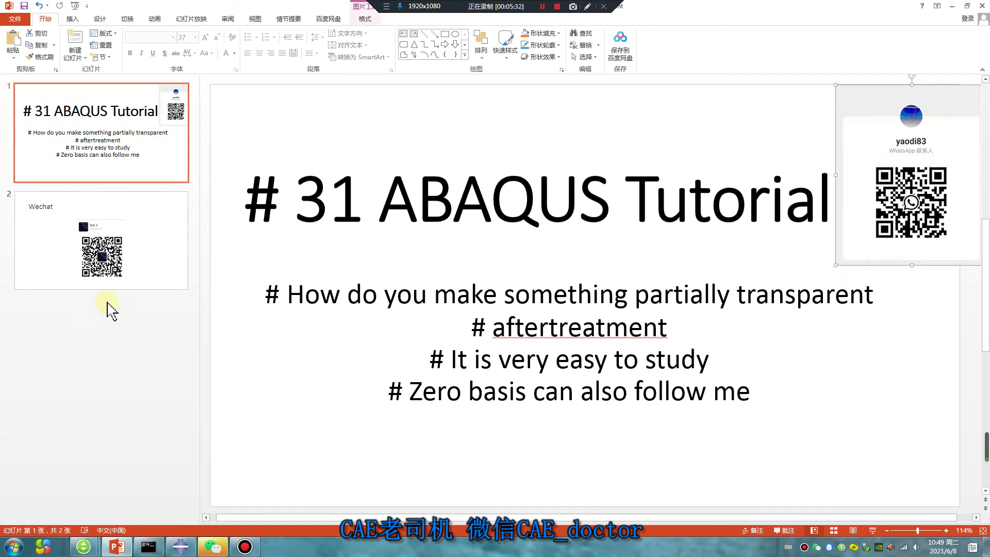
click(96, 279)
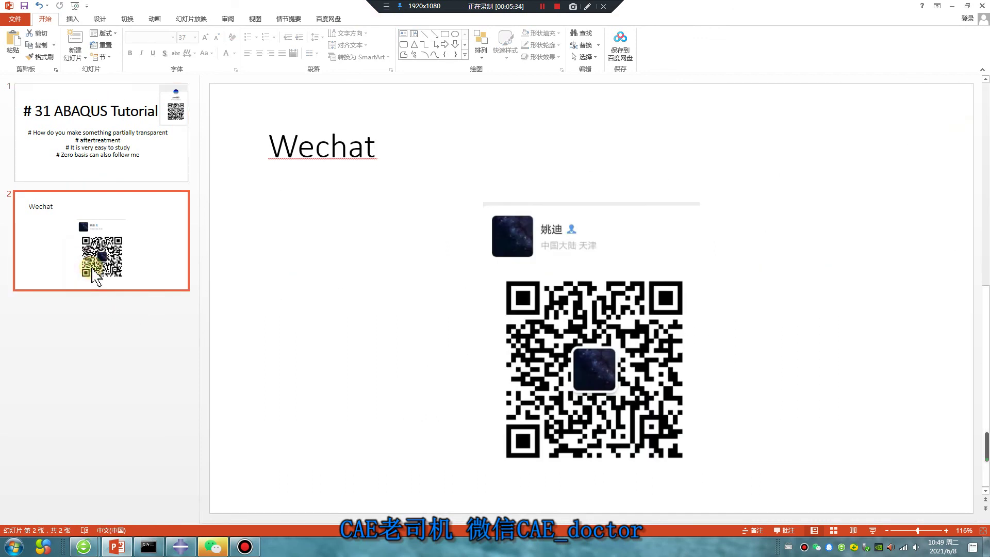